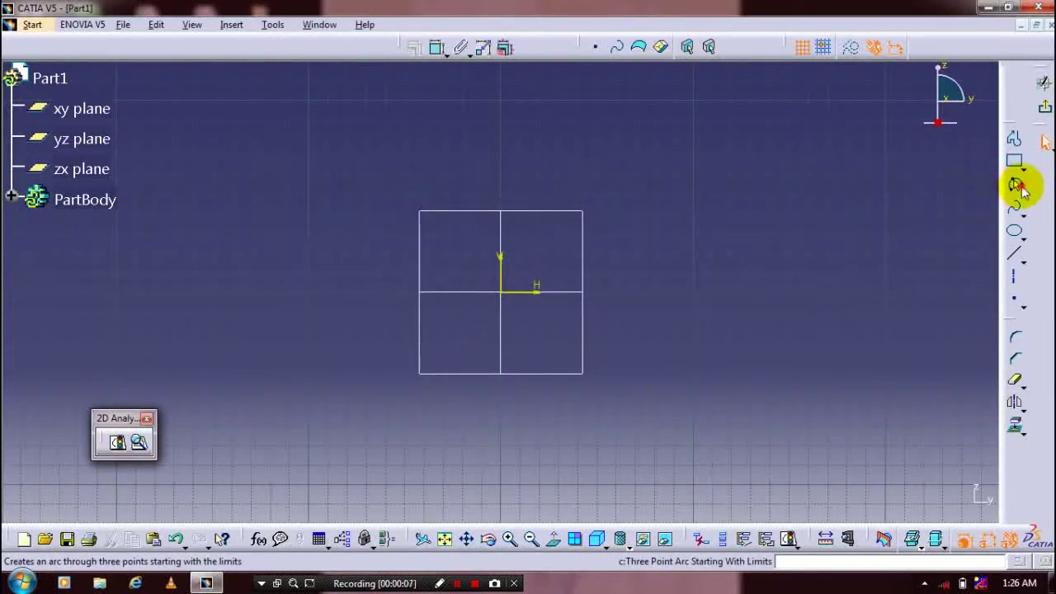
- Sketch two circles centred on the vertical axis, an upper one about 55 mm and a lower one about 50 mm in diameter
left_click(1020, 188)
left_click(914, 201)
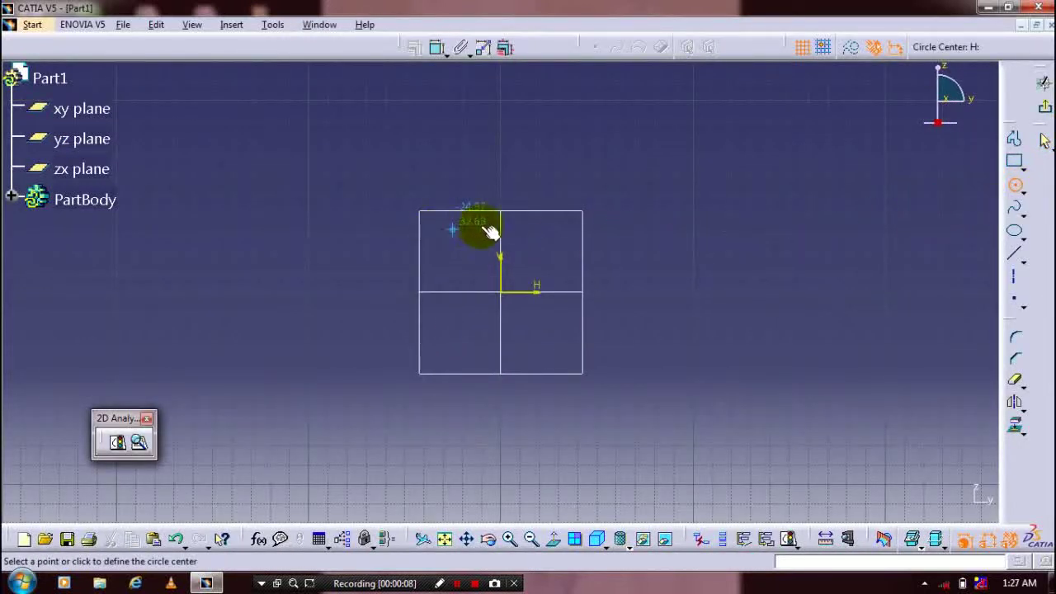
left_click(501, 189)
left_click(523, 236)
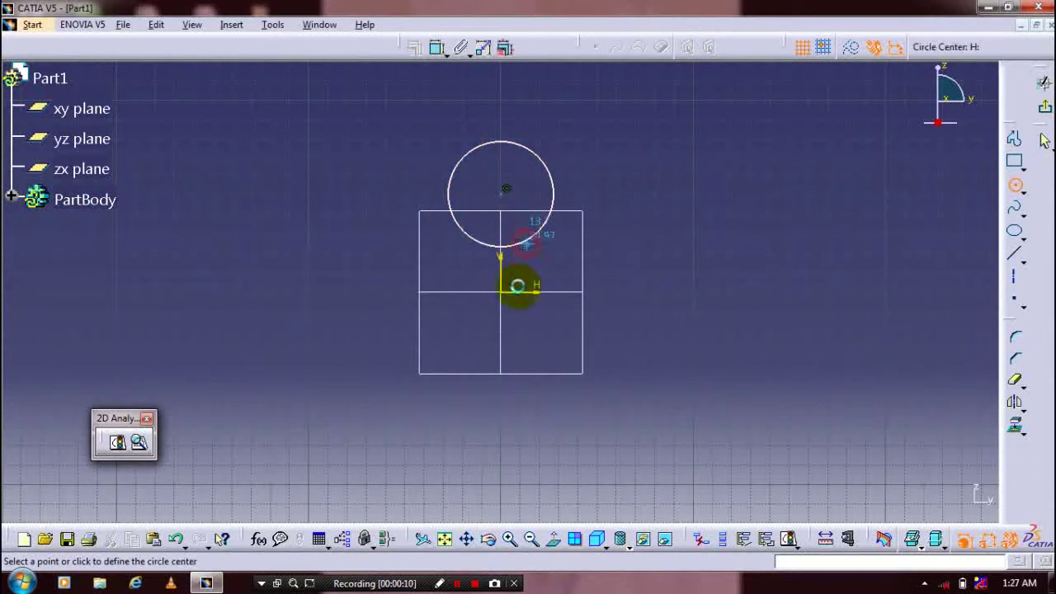
left_click(505, 322)
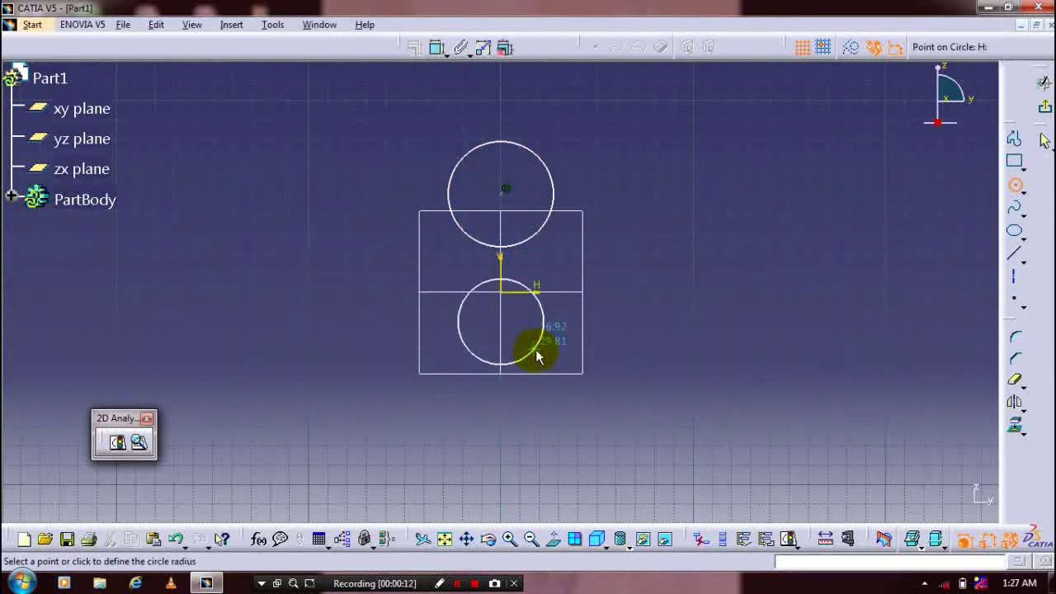
left_click(554, 334)
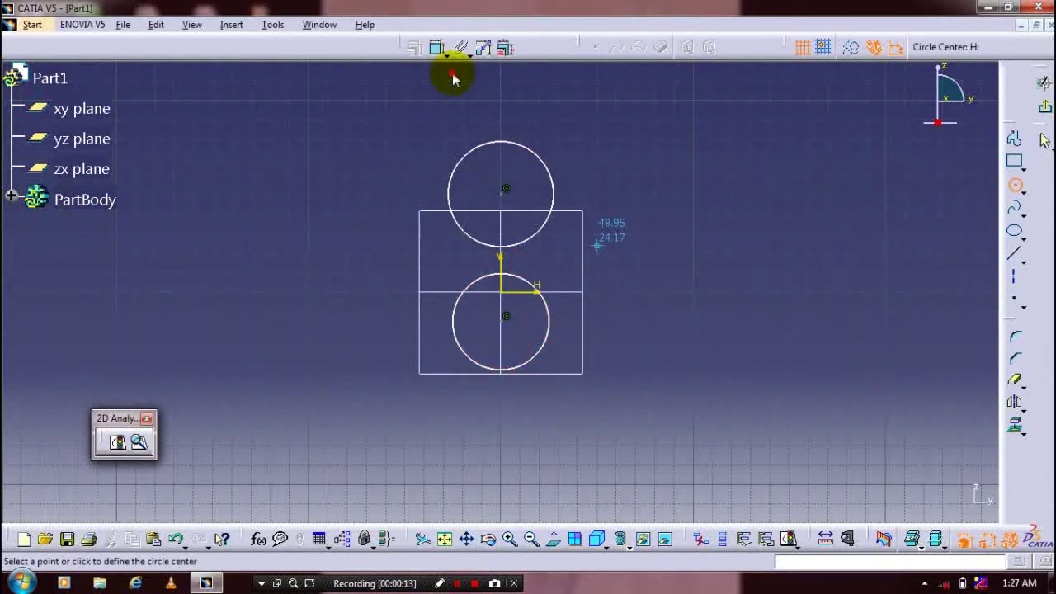
- Constrain the vertical distance between the two circle centres to 25 mm
left_click(437, 48)
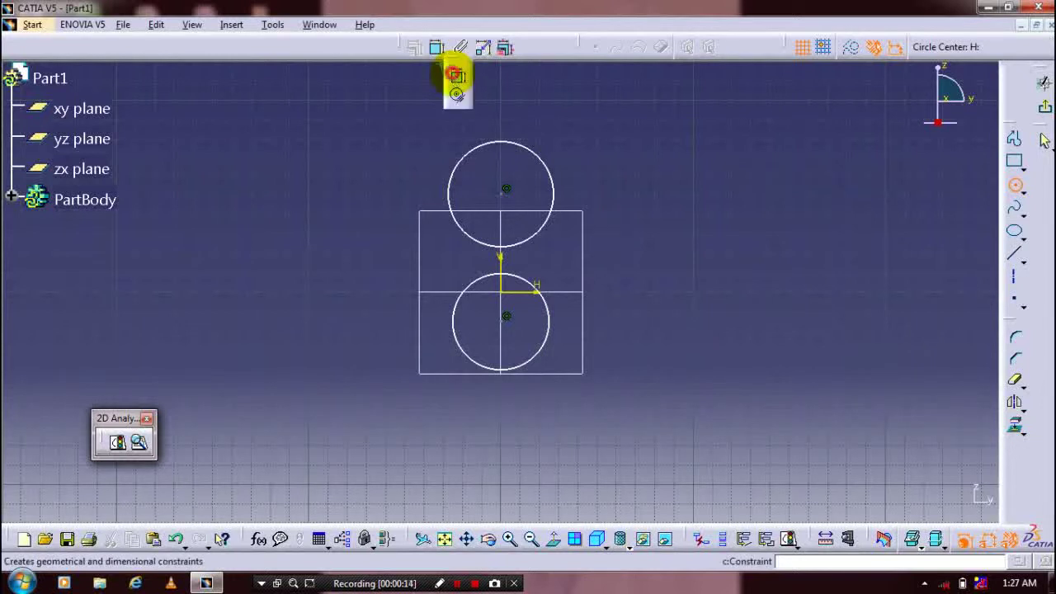
left_click(504, 191)
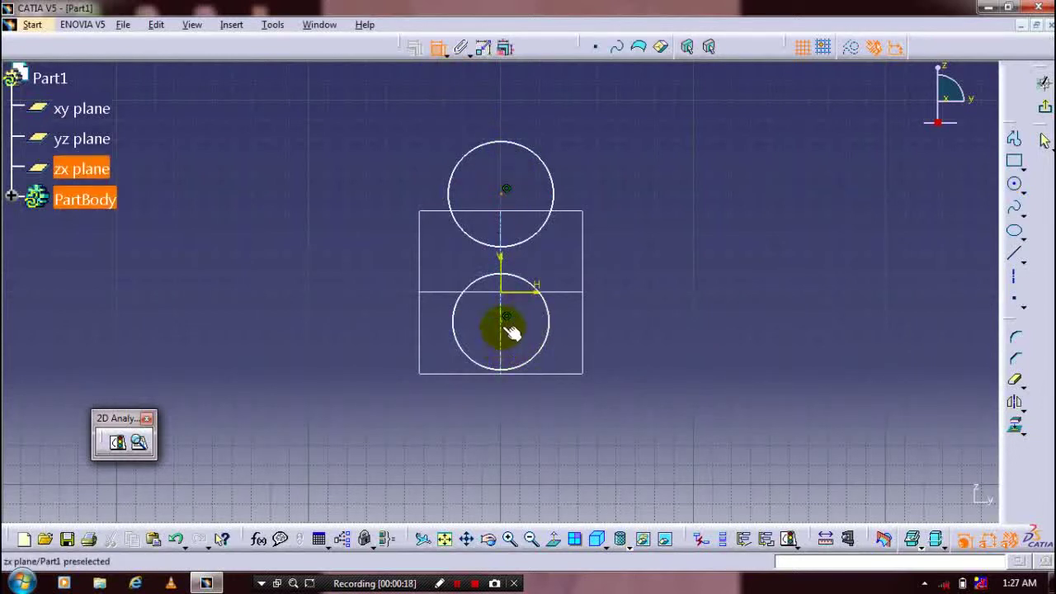
left_click(506, 319)
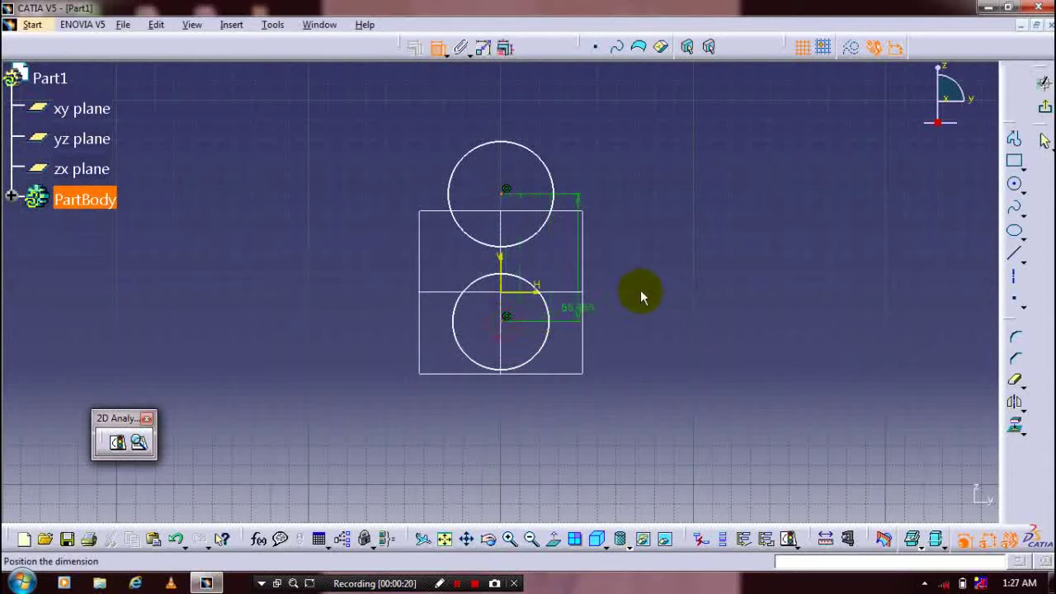
left_click(660, 276)
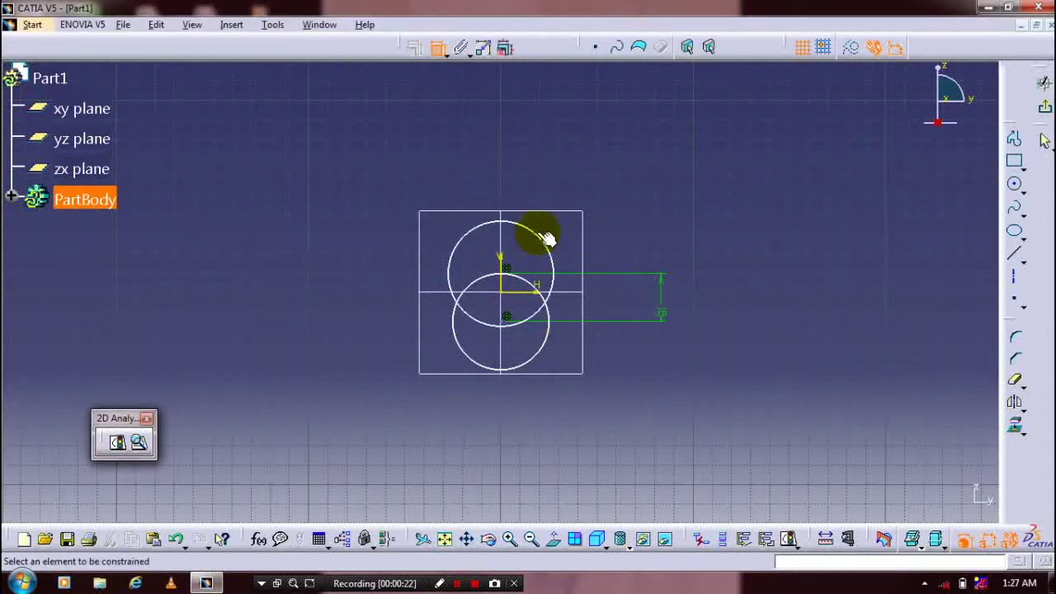
- Dimension the upper circle with a diameter of 25 mm
left_click(547, 240)
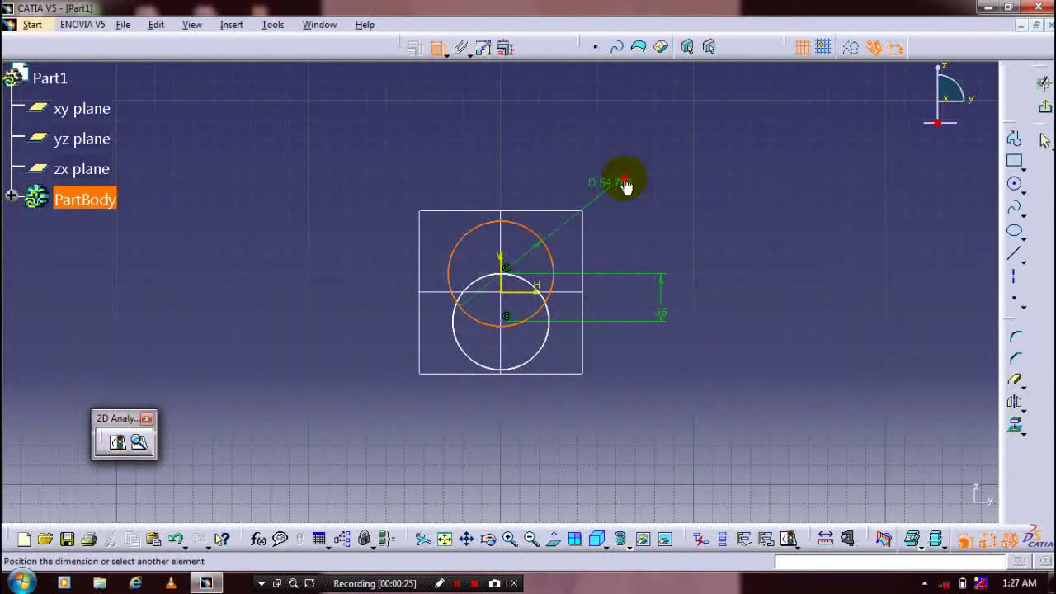
double_click(624, 185)
type("25")
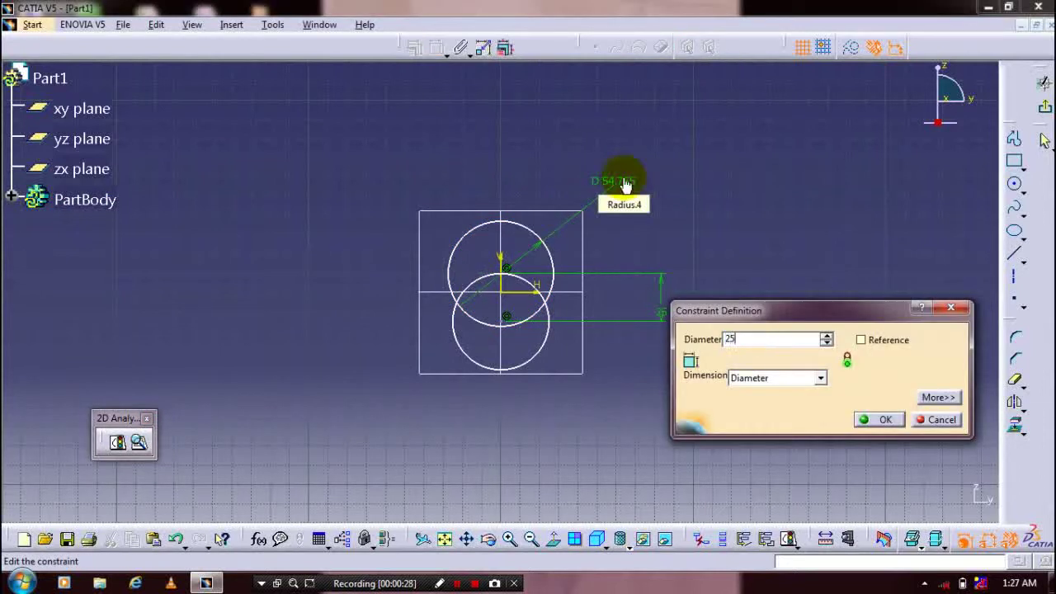
key("Return")
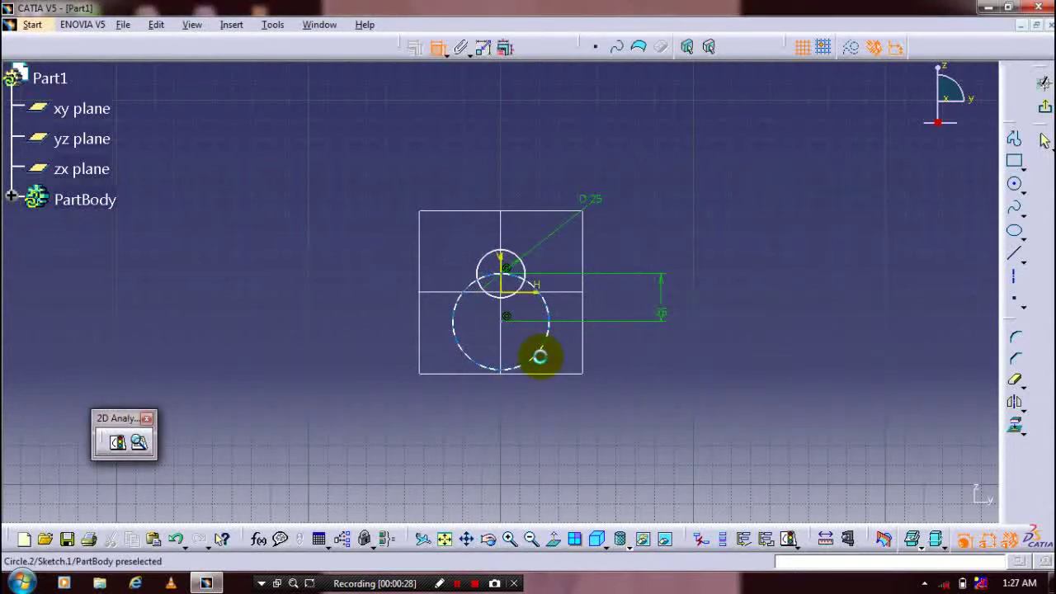
- Dimension the lower circle with a diameter of 15 mm
left_click(539, 356)
double_click(619, 347)
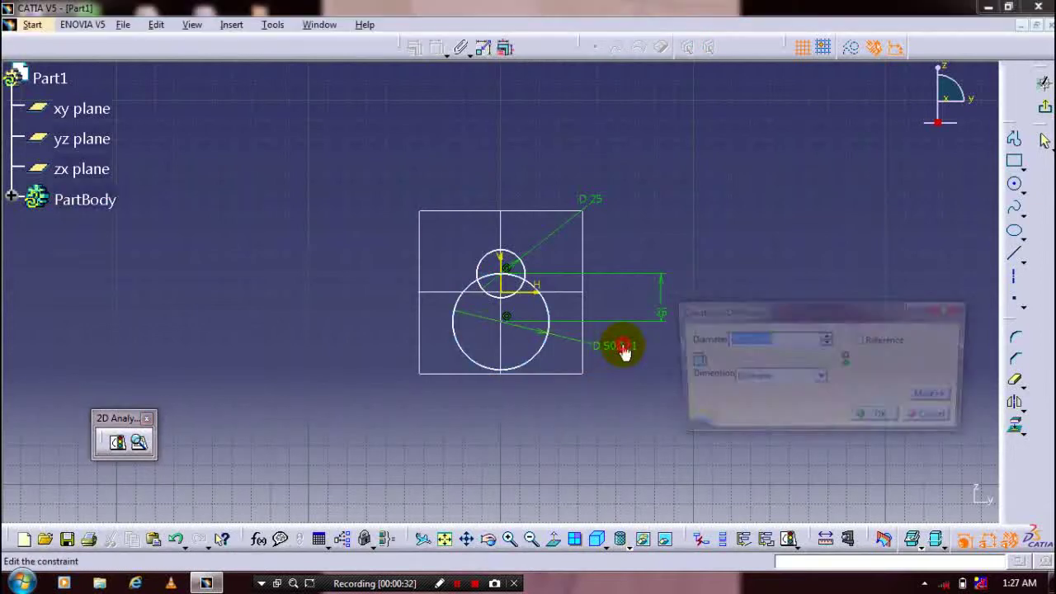
type("15")
key("Return")
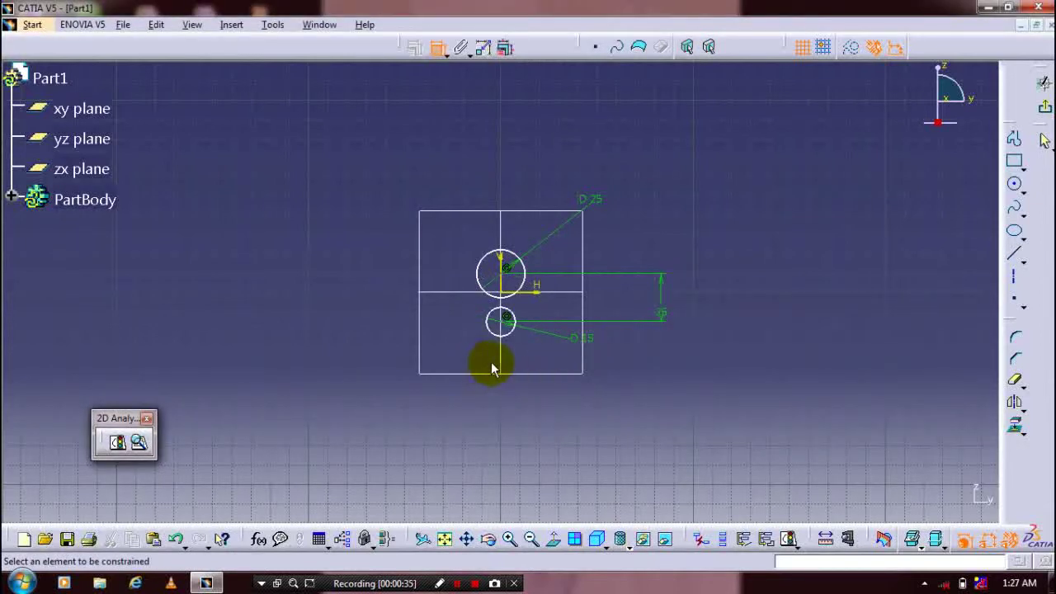
- Draw an inward-curving three-point arc starting with limits, joining the right side of the upper circle to the right side of the lower circle
middle_click_drag(516, 372, 490, 236)
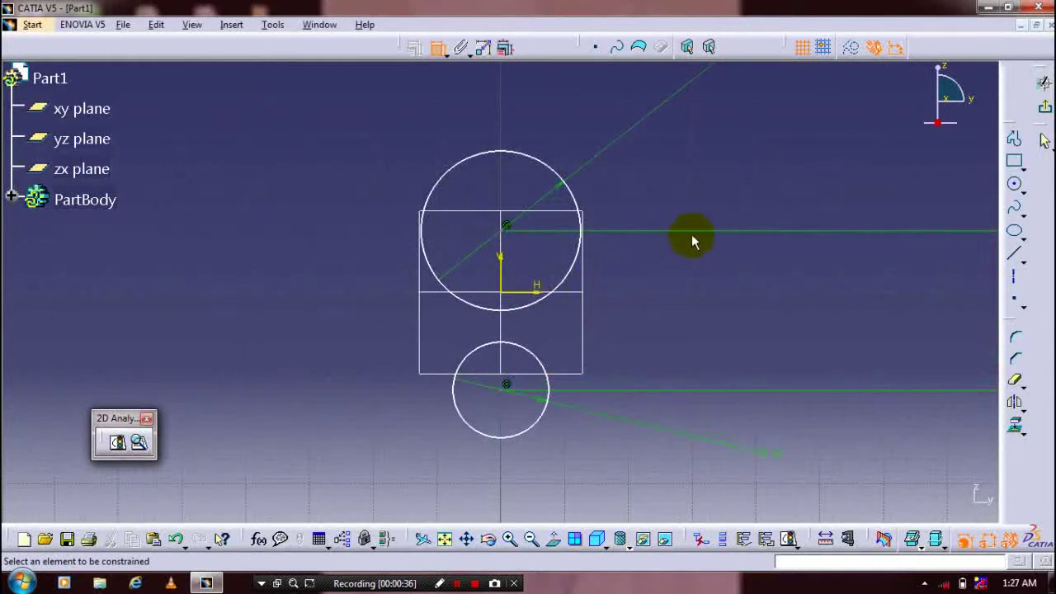
left_click(1020, 189)
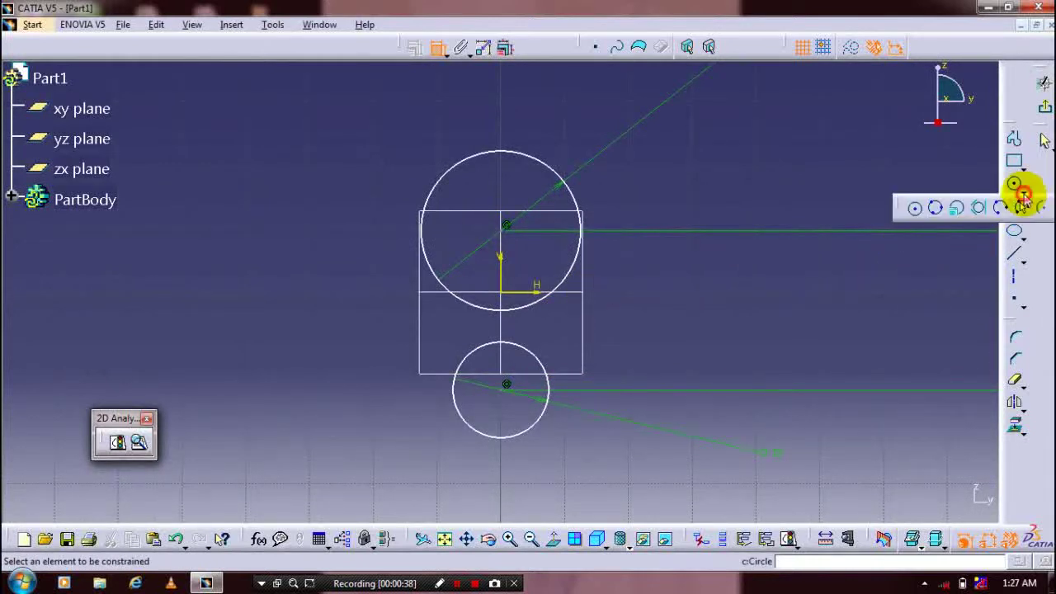
left_click(1023, 209)
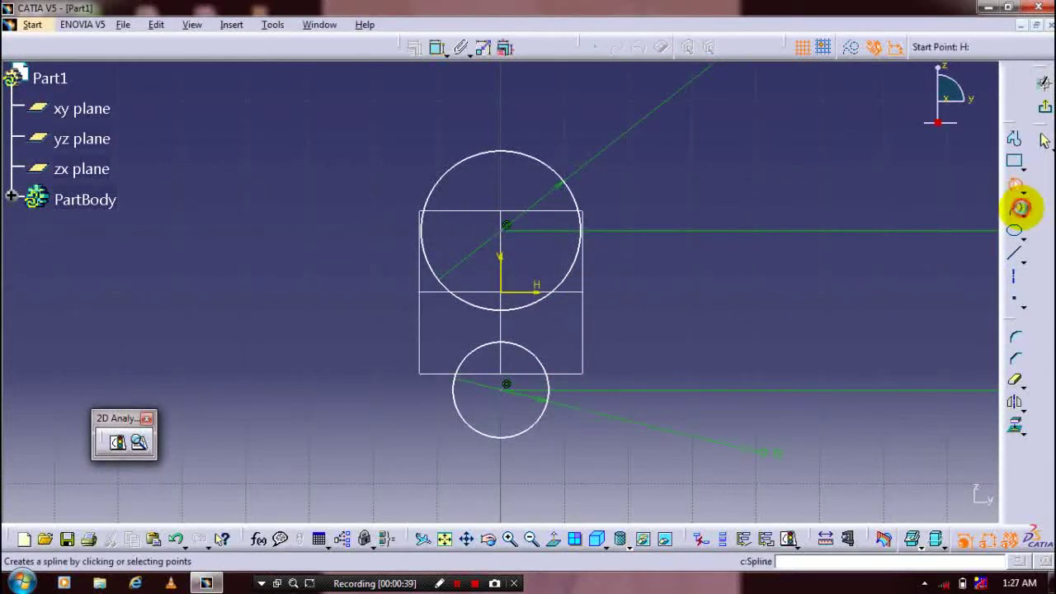
left_click(590, 238)
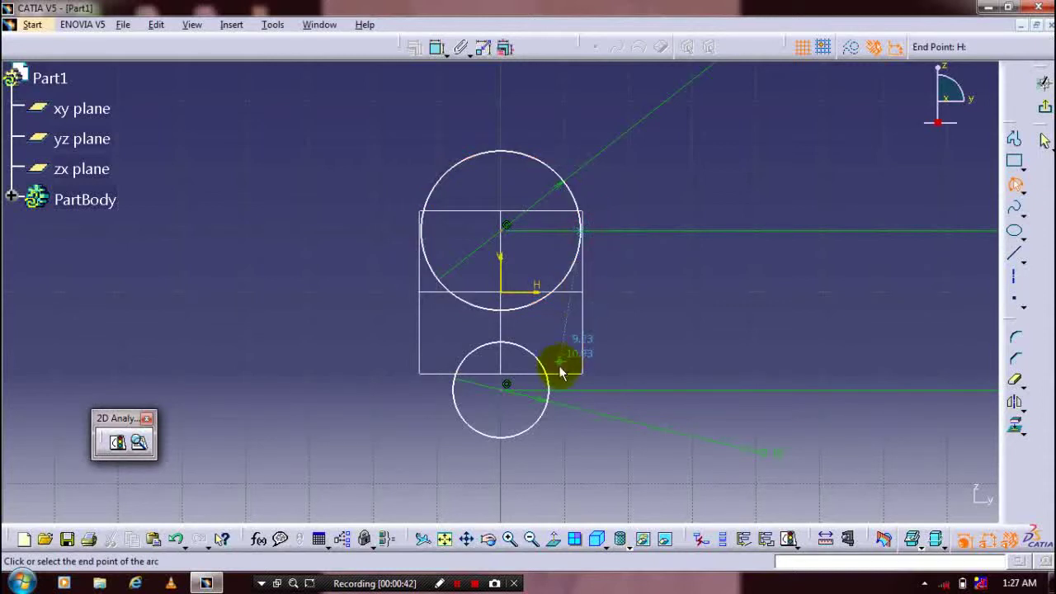
left_click(555, 394)
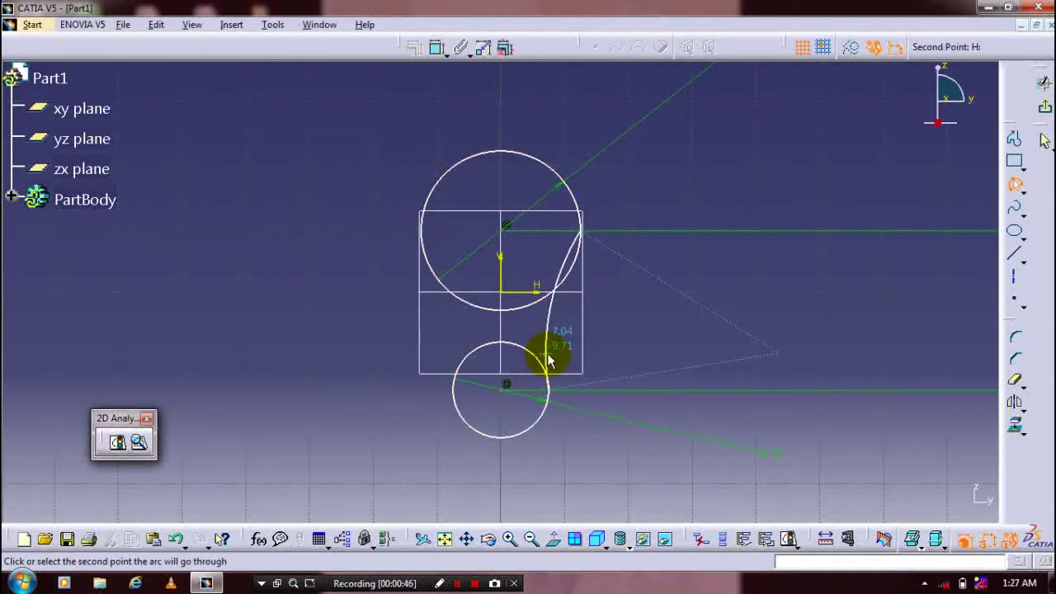
left_click(549, 360)
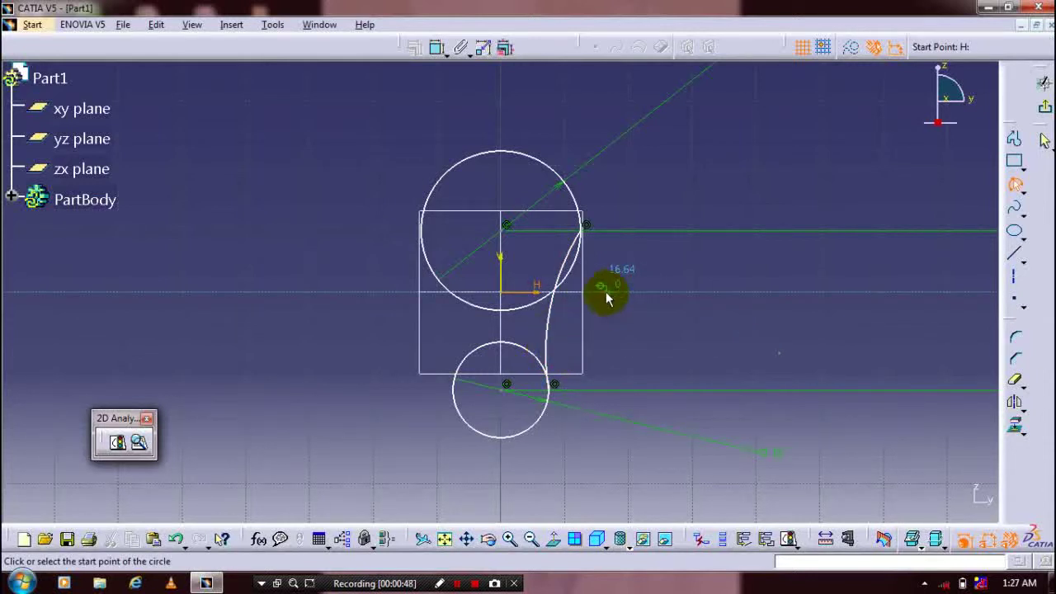
key("Escape")
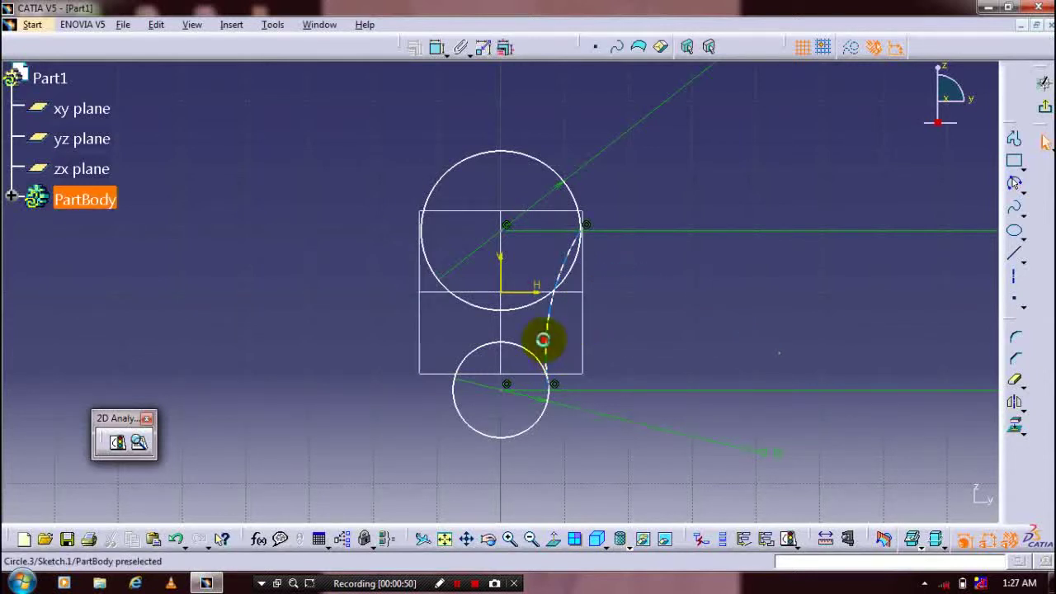
- Mirror the connecting arc about the vertical axis to the other side of the circles
left_click(547, 340)
left_click(1013, 402)
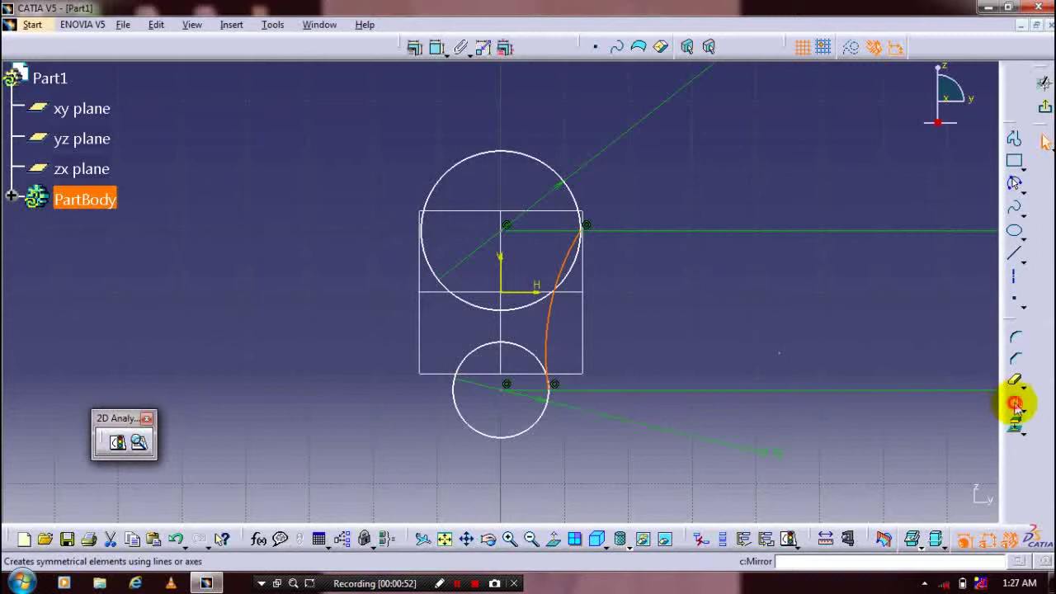
left_click(612, 137)
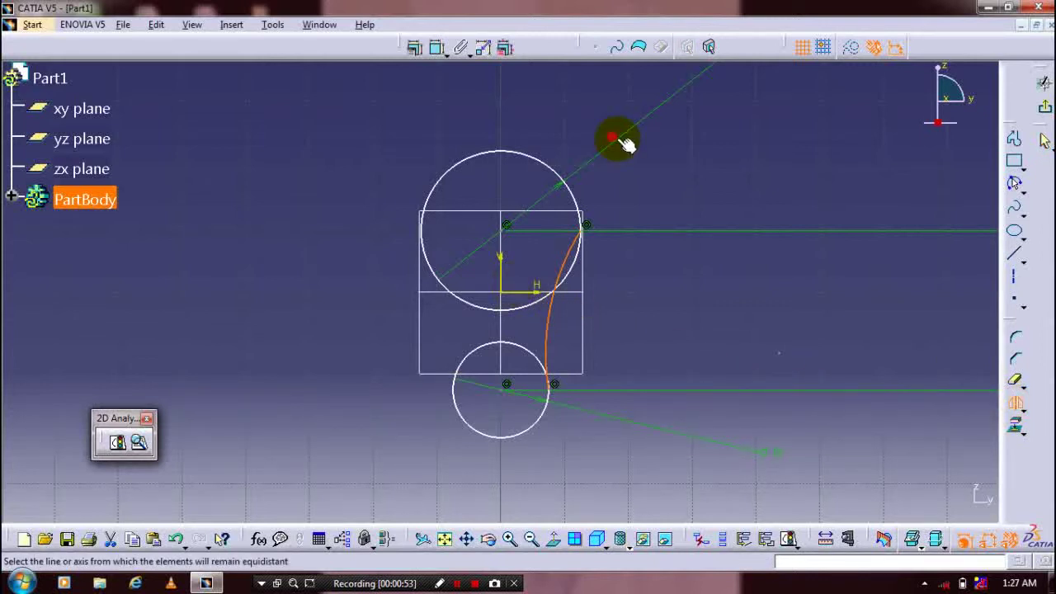
- Quick-trim the inner portions of both circles that lie between the two connecting arcs
left_click(1014, 379)
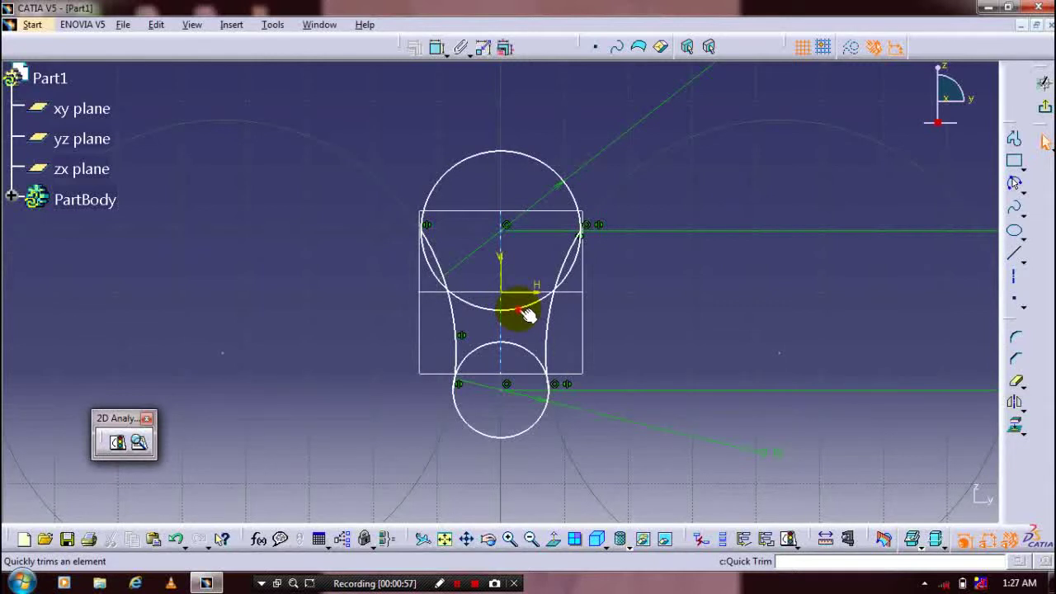
left_click(521, 309)
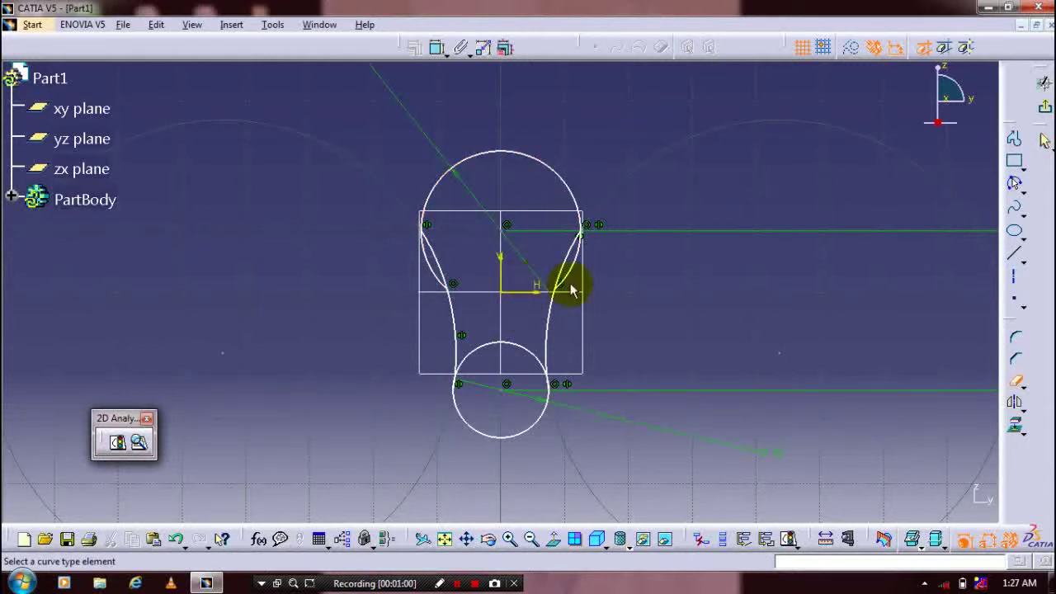
left_click(425, 276)
left_click(437, 268)
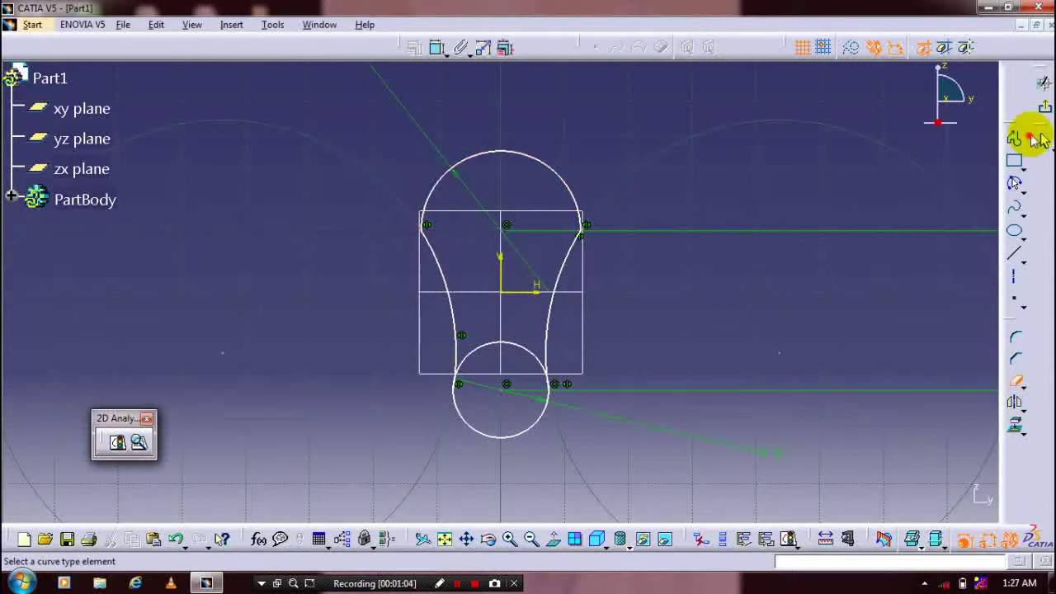
left_click(1043, 107)
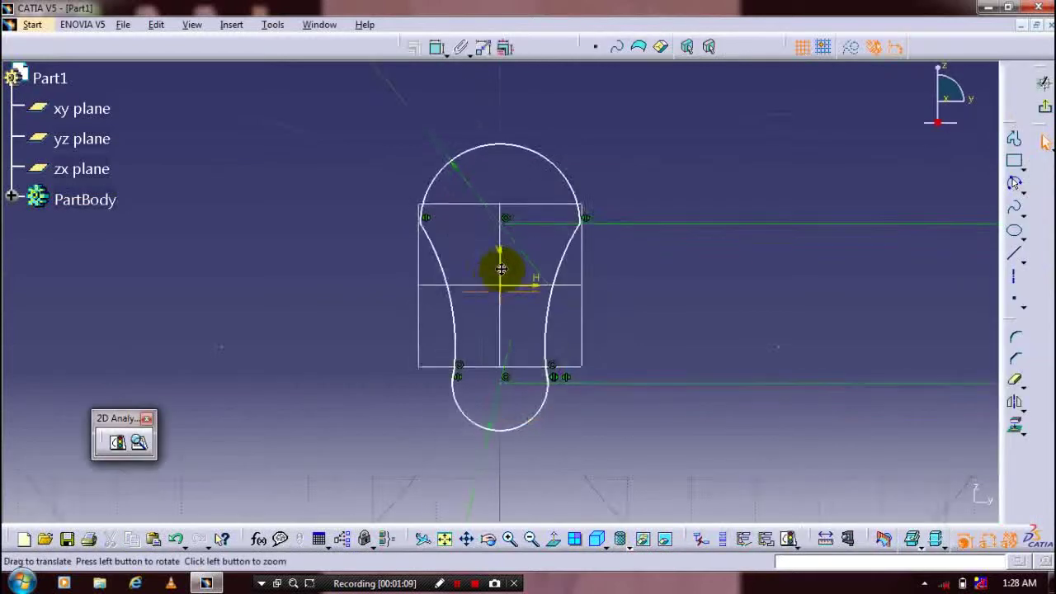
- Quick-trim the small overlapping pieces on both sides where the connecting arcs meet the lower circle
mouse_move(502, 267)
middle_mouse_down()
mouse_move(478, 322)
mouse_move(469, 240)
mouse_move(429, 280)
mouse_move(408, 370)
mouse_move(405, 281)
mouse_move(473, 256)
mouse_move(481, 243)
mouse_move(483, 301)
mouse_move(696, 299)
mouse_move(750, 266)
middle_mouse_up()
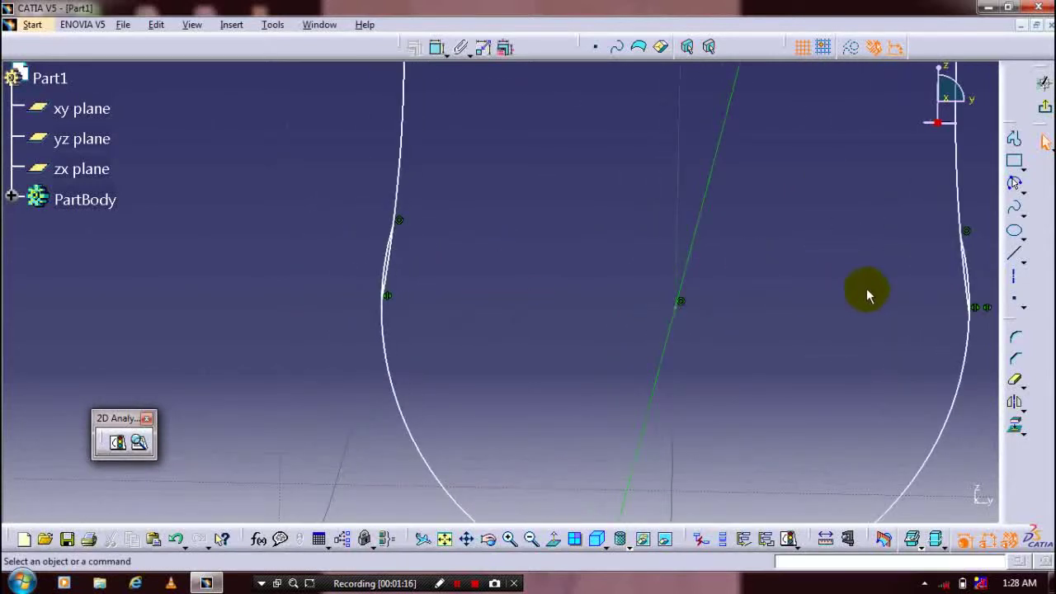
left_click(1018, 385)
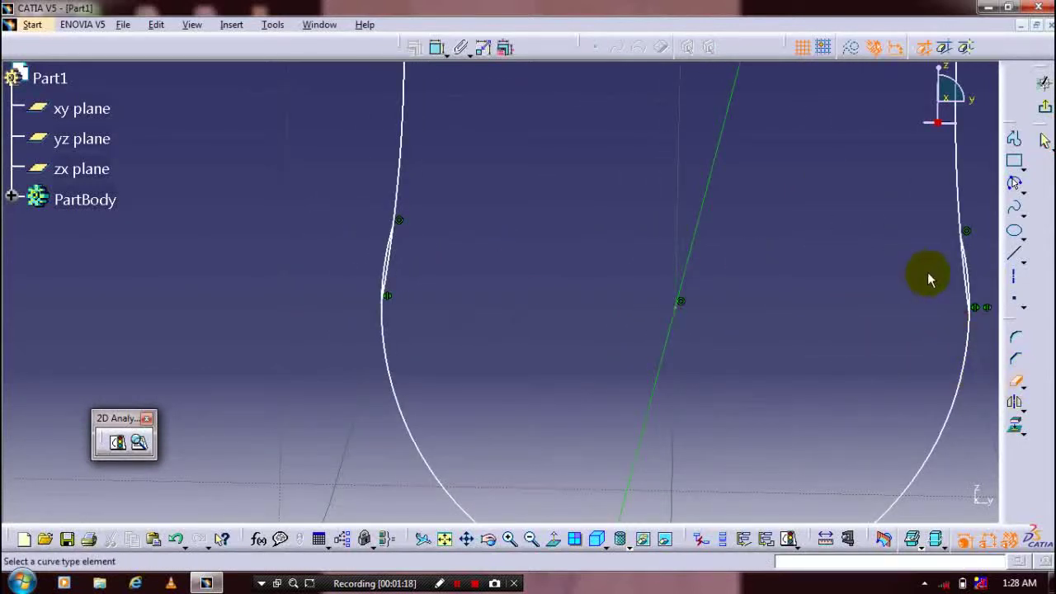
left_click(971, 279)
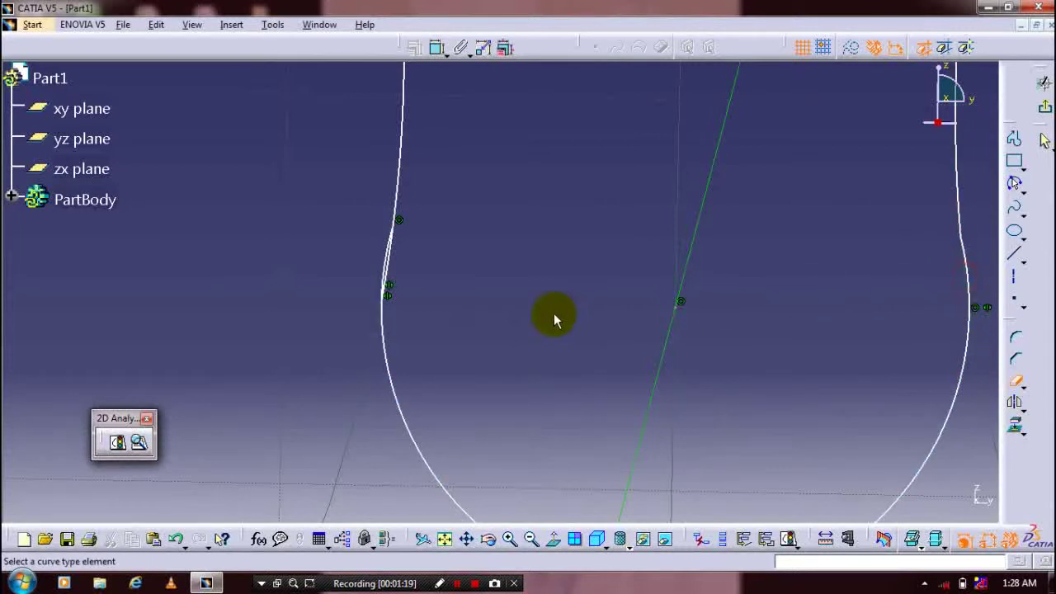
left_click(394, 262)
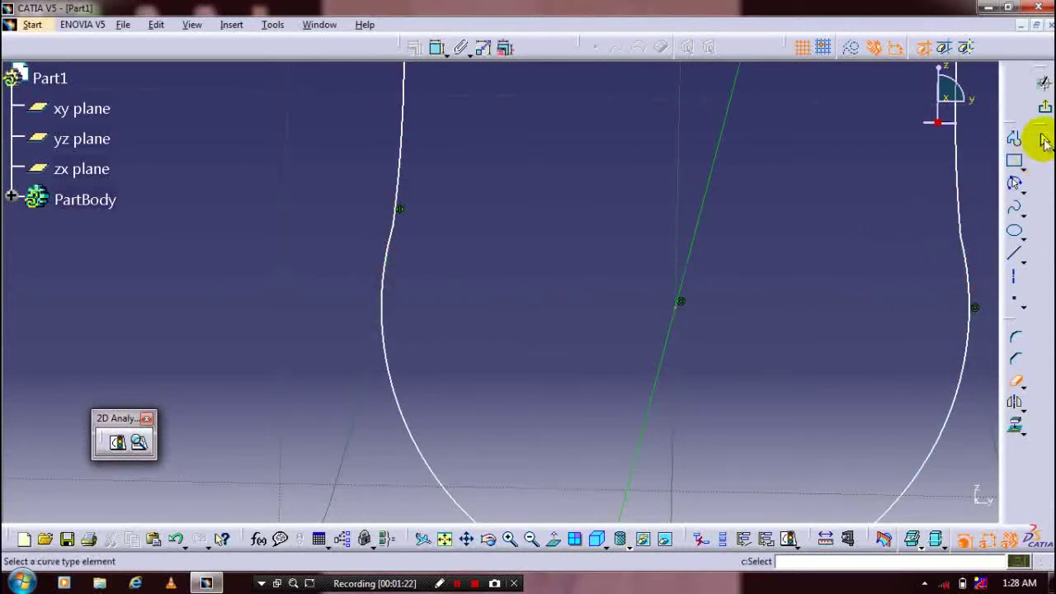
- Exit the sketch and pad the closed profile to a length of 7 mm
left_click(1043, 83)
middle_click_drag(726, 198, 672, 315)
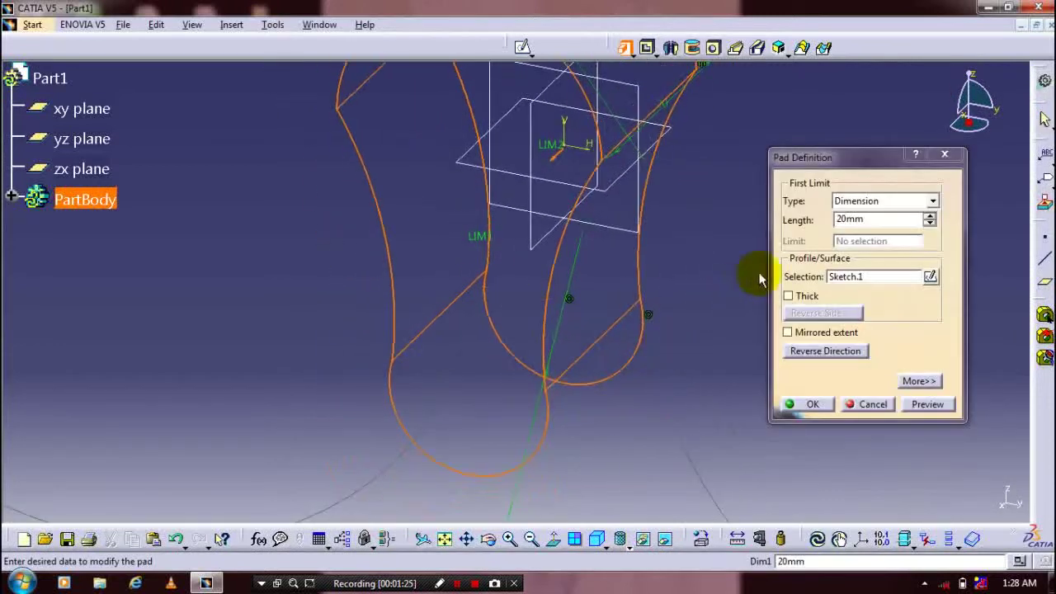
left_click(896, 219)
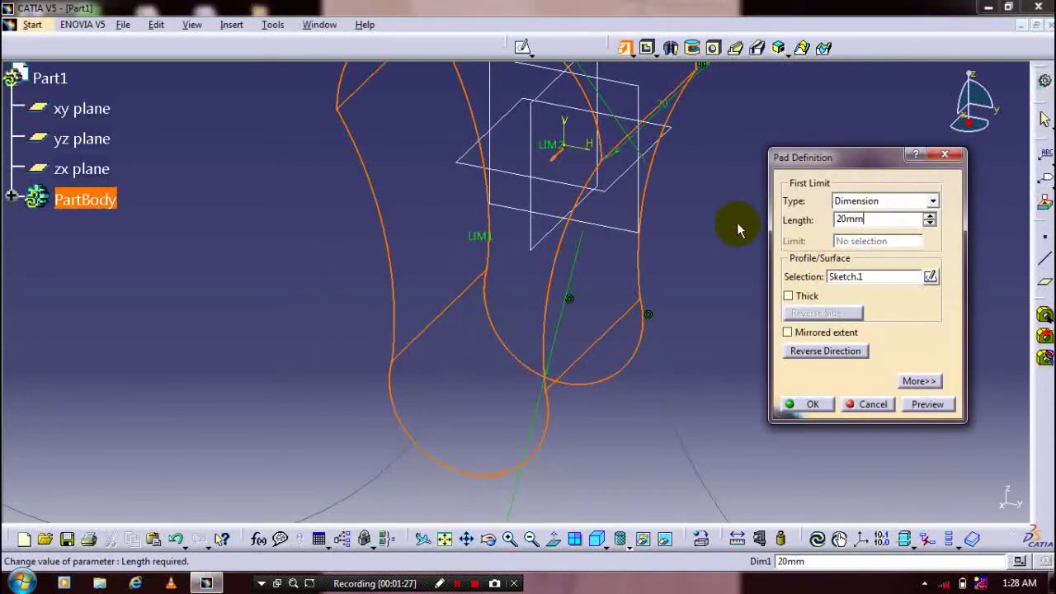
key("Return")
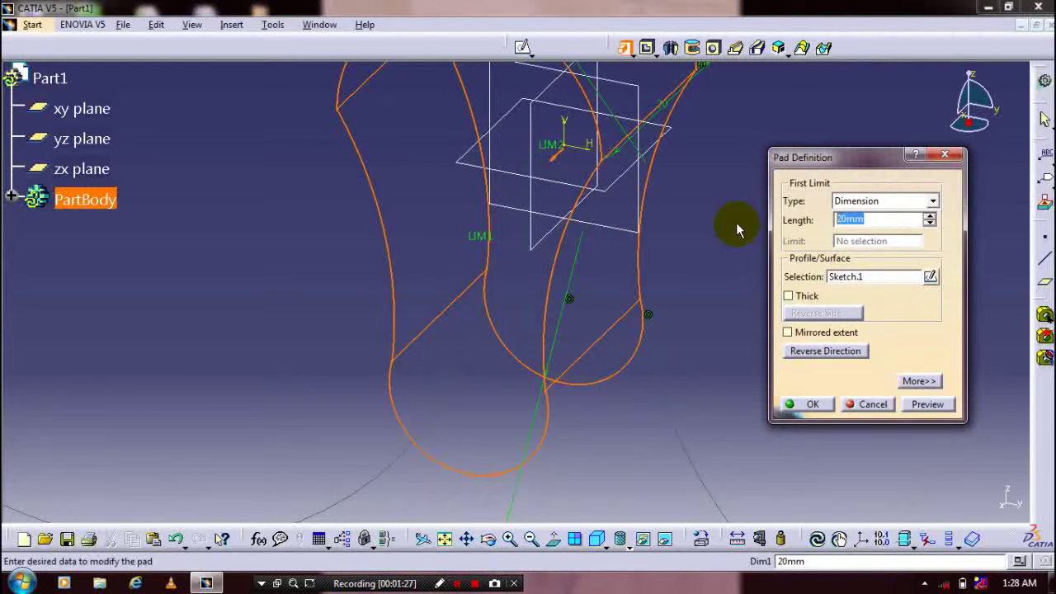
type("7")
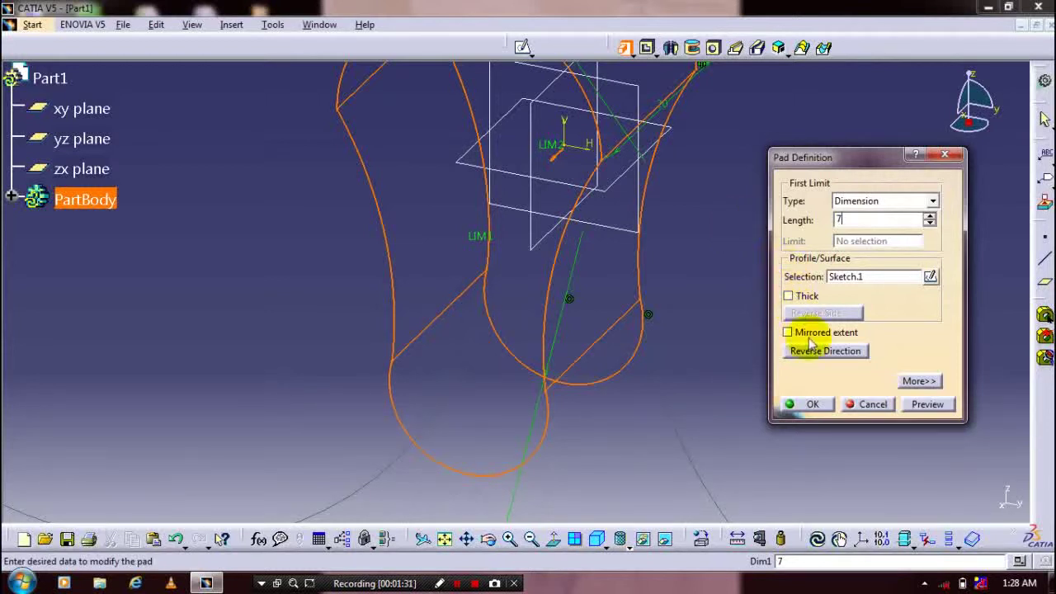
left_click(807, 404)
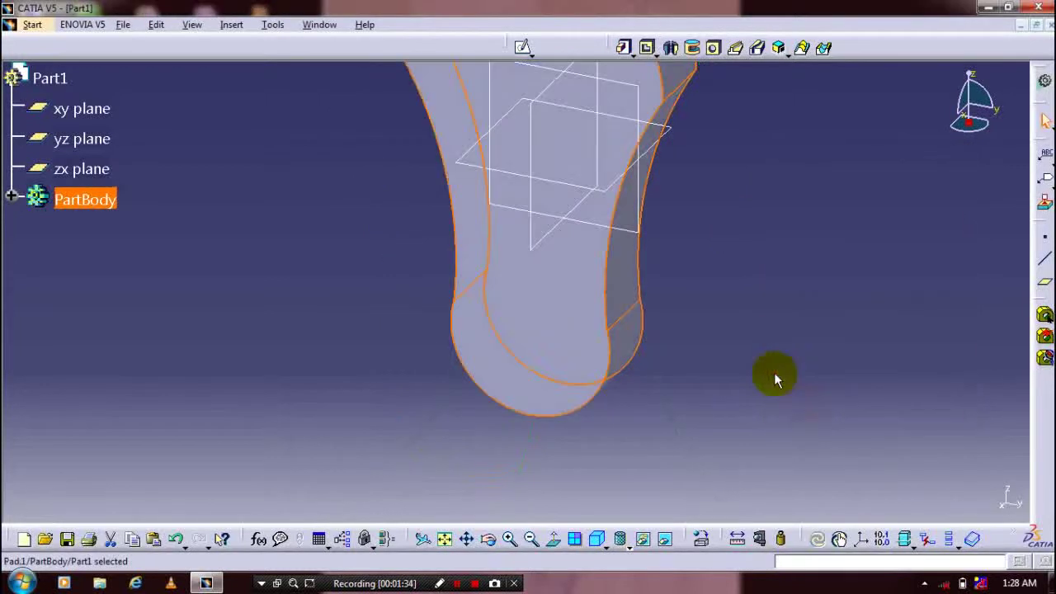
- Start a sketch on the link's front face and draw a circle on the vertical axis inside its lower rounded end
middle_click_drag(717, 311, 695, 351)
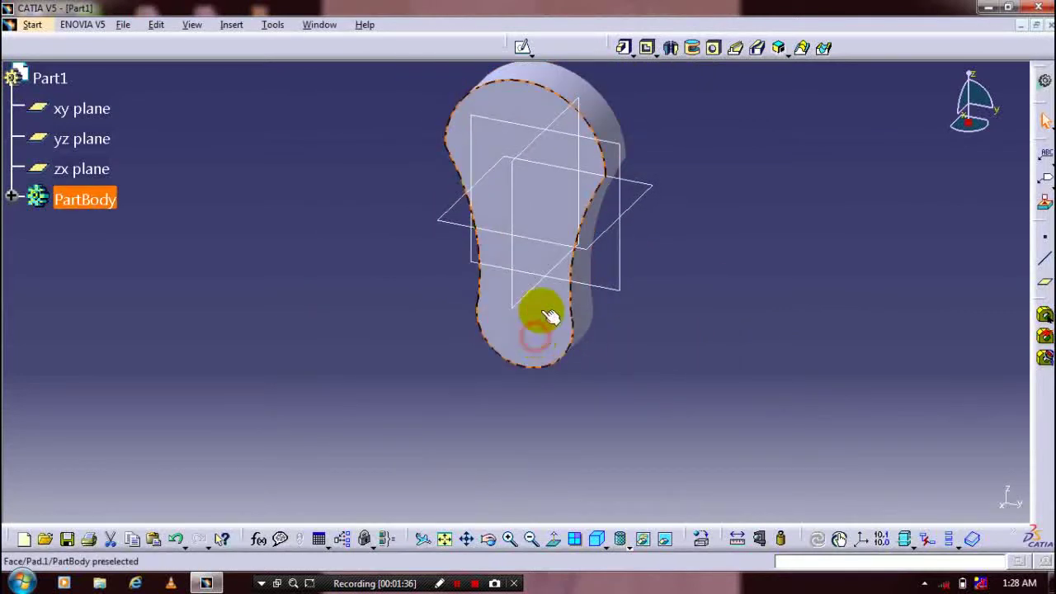
left_click(544, 312)
left_click(522, 47)
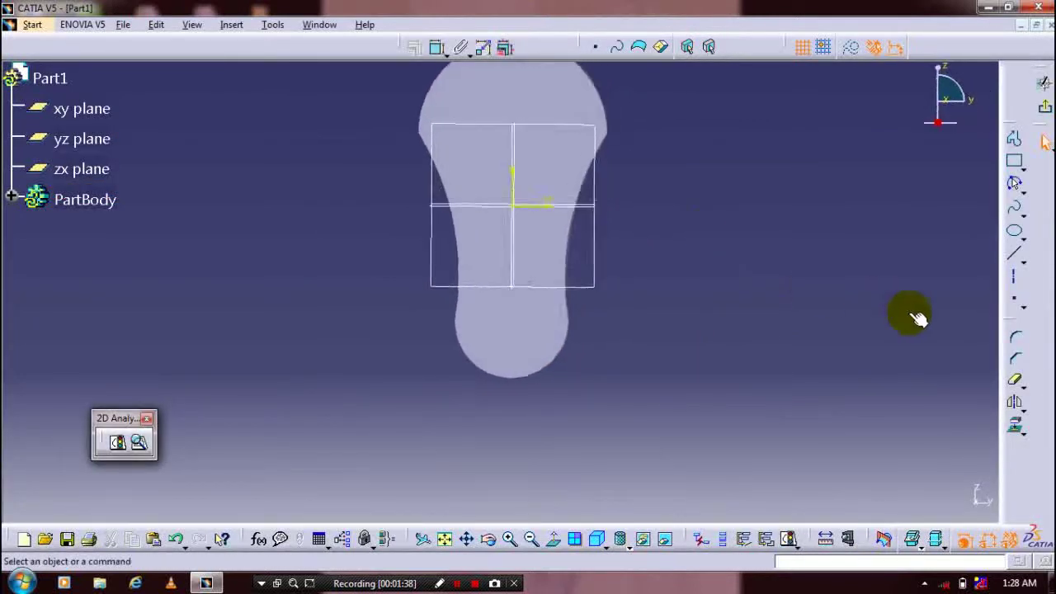
left_click(1022, 186)
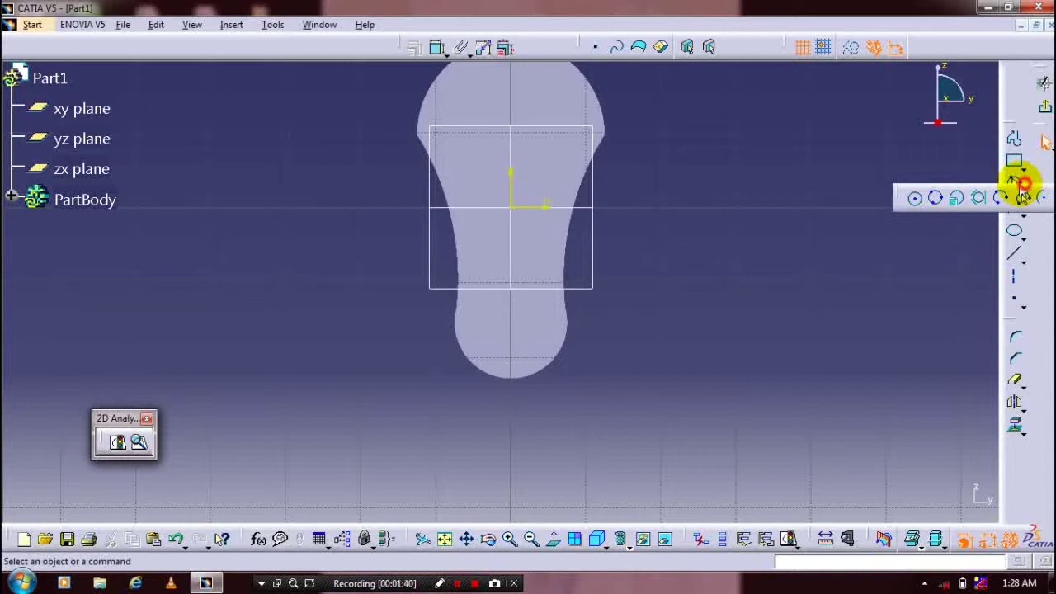
left_click(912, 198)
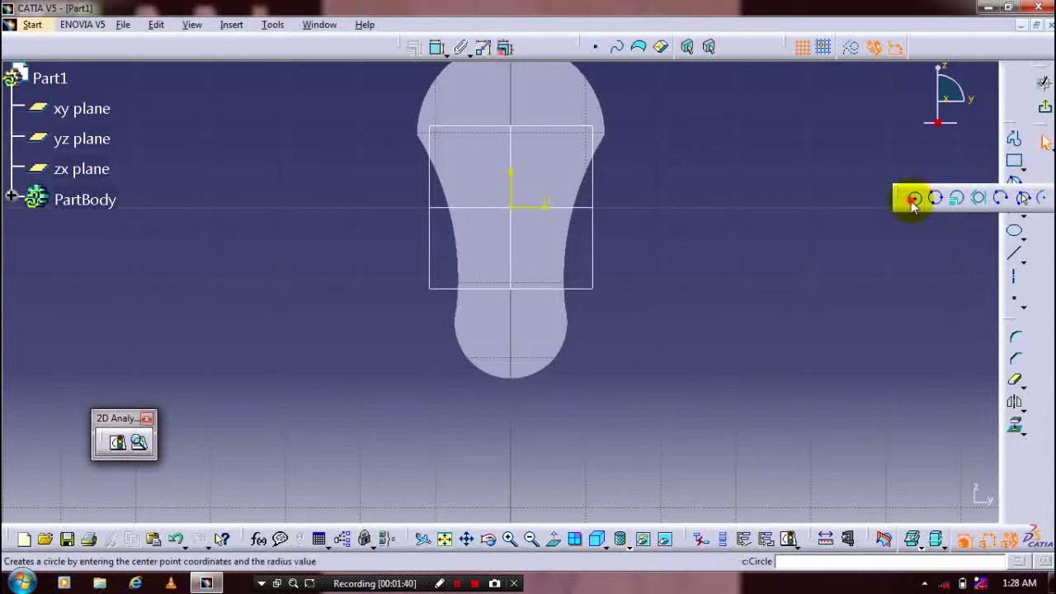
left_click(512, 317)
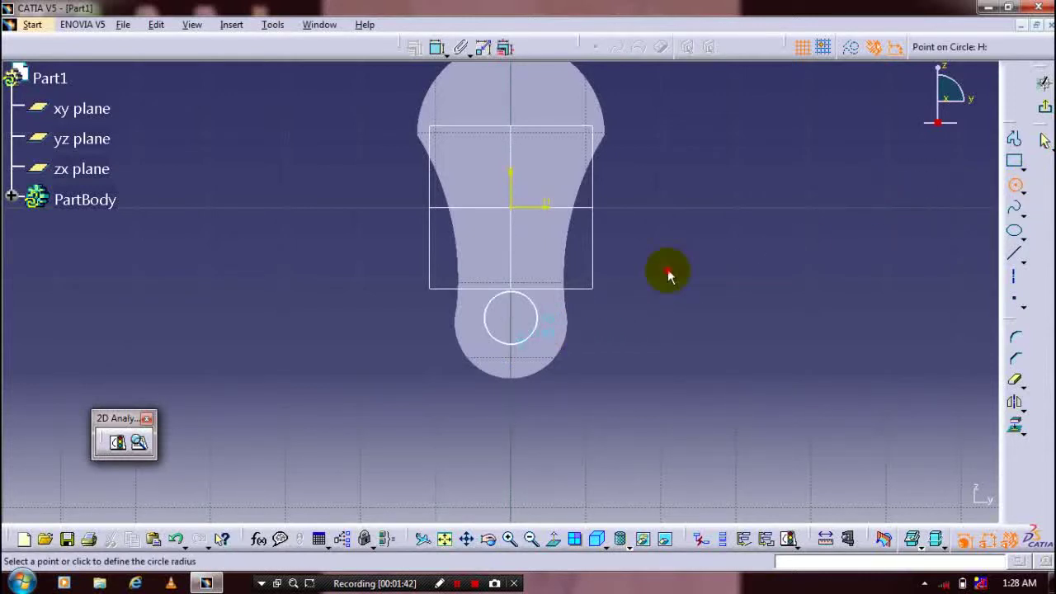
key("Escape")
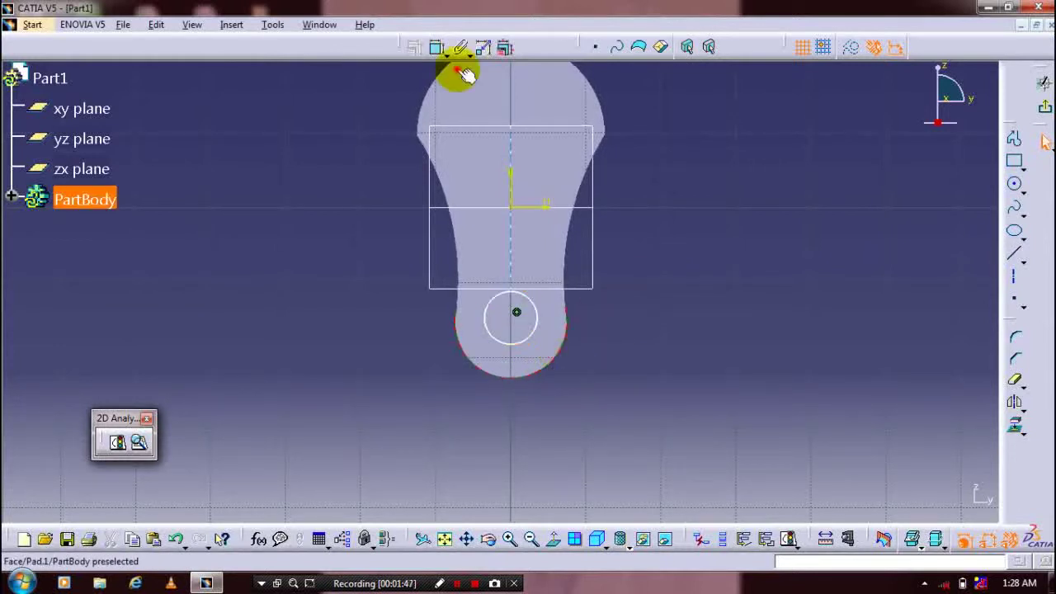
- Constrain the circle to be concentric with the link's lower rounded edge
left_click(541, 375, "ctrl")
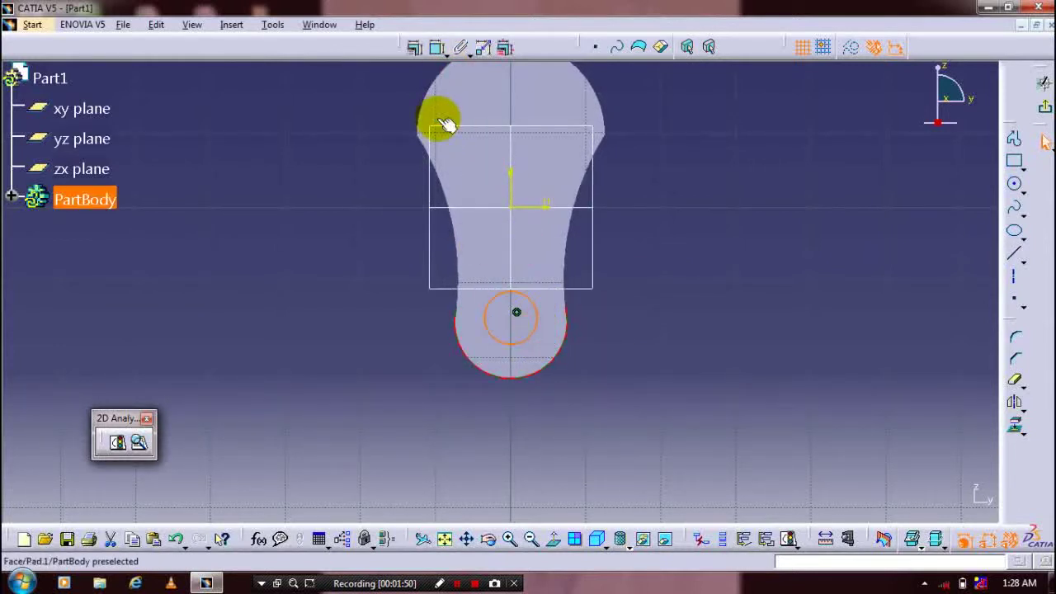
left_click(415, 47)
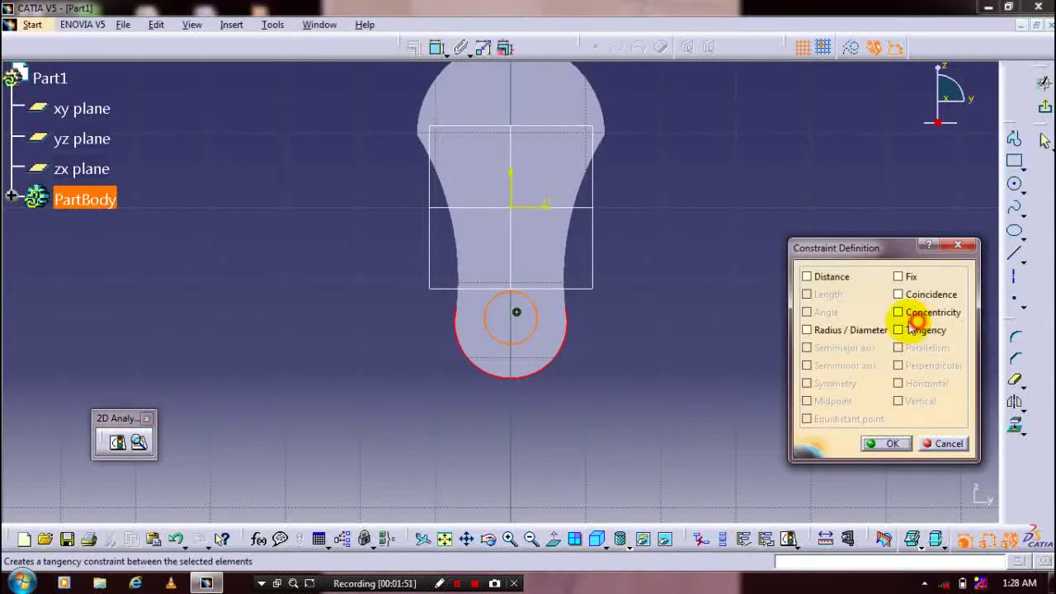
left_click(898, 312)
left_click(890, 444)
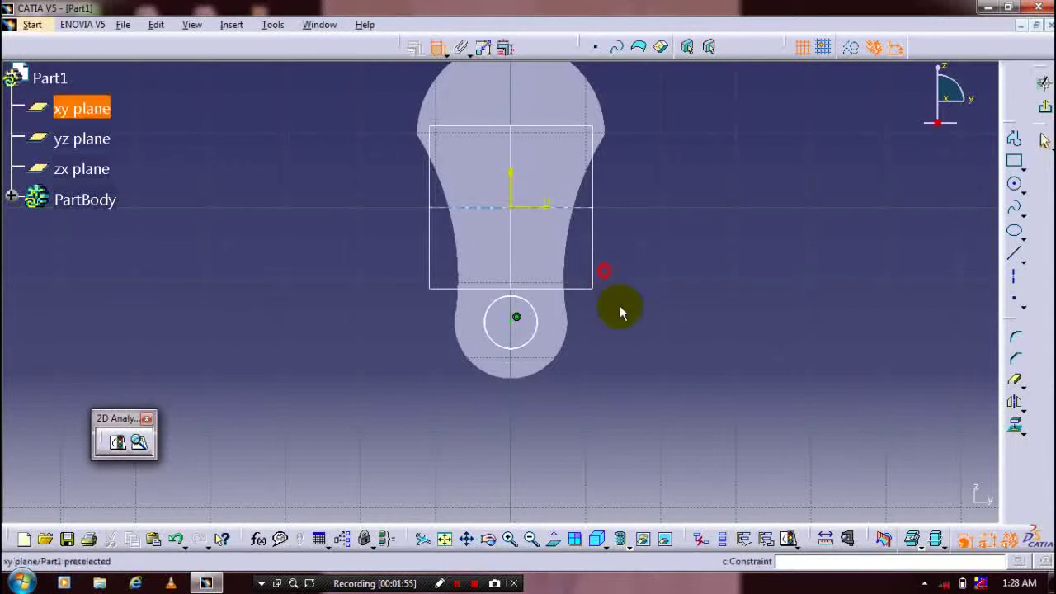
- Dimension the circle at the link's lower end and set its diameter to 12 mm
left_click(538, 329)
left_click(620, 313)
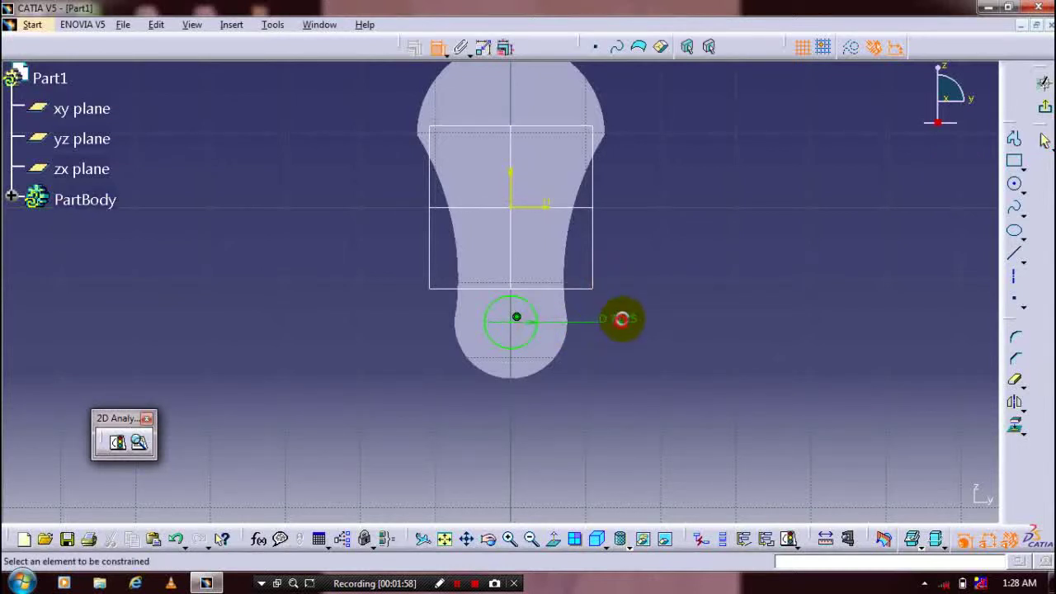
double_click(632, 319)
type("12mm")
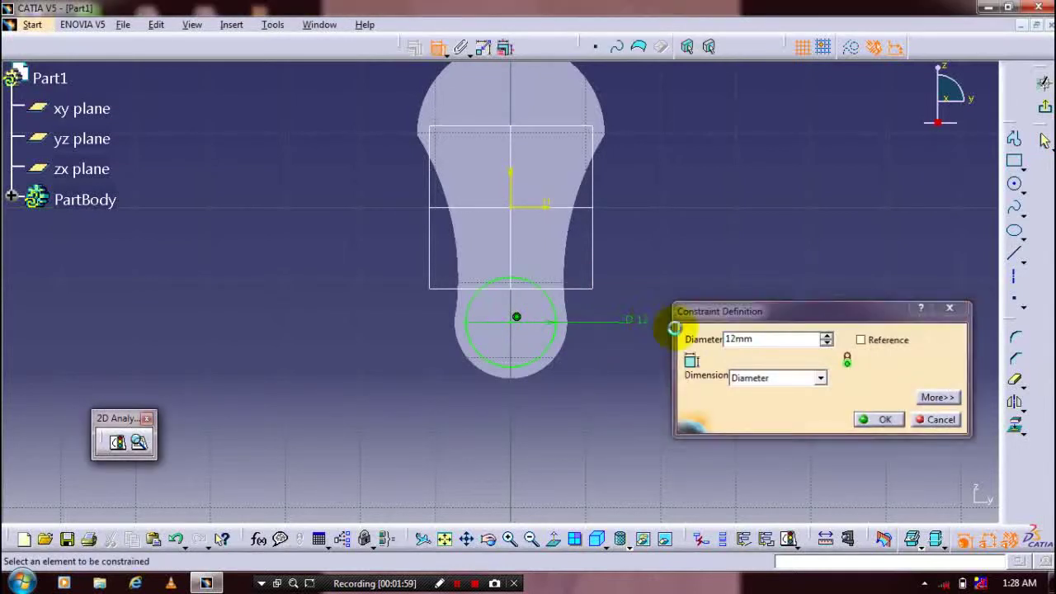
key("Return")
- Exit the sketch and pad the 12 mm circle into a pin 10 mm long
left_click(1043, 106)
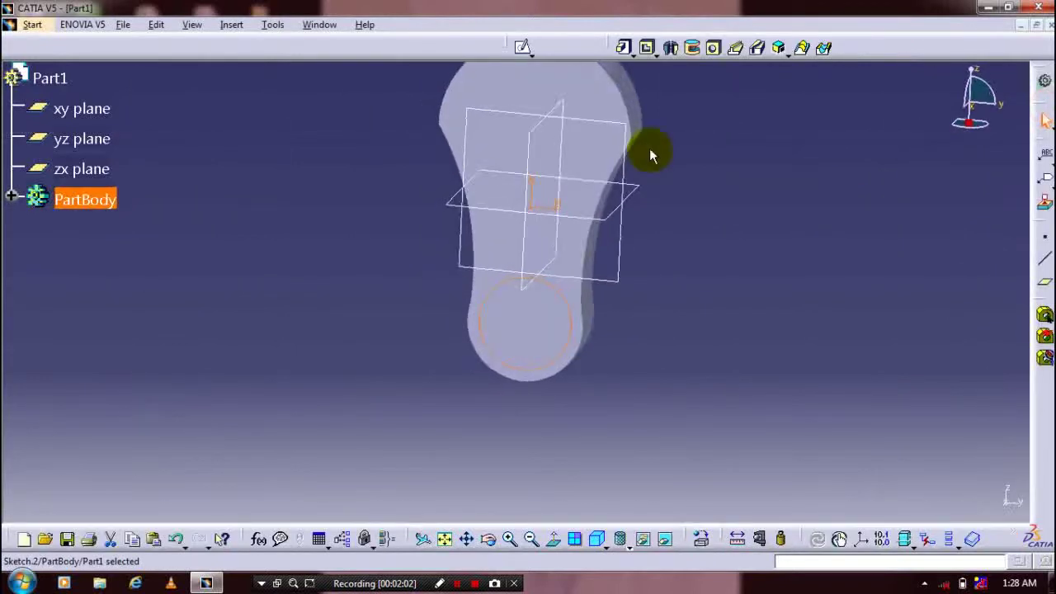
left_click(625, 47)
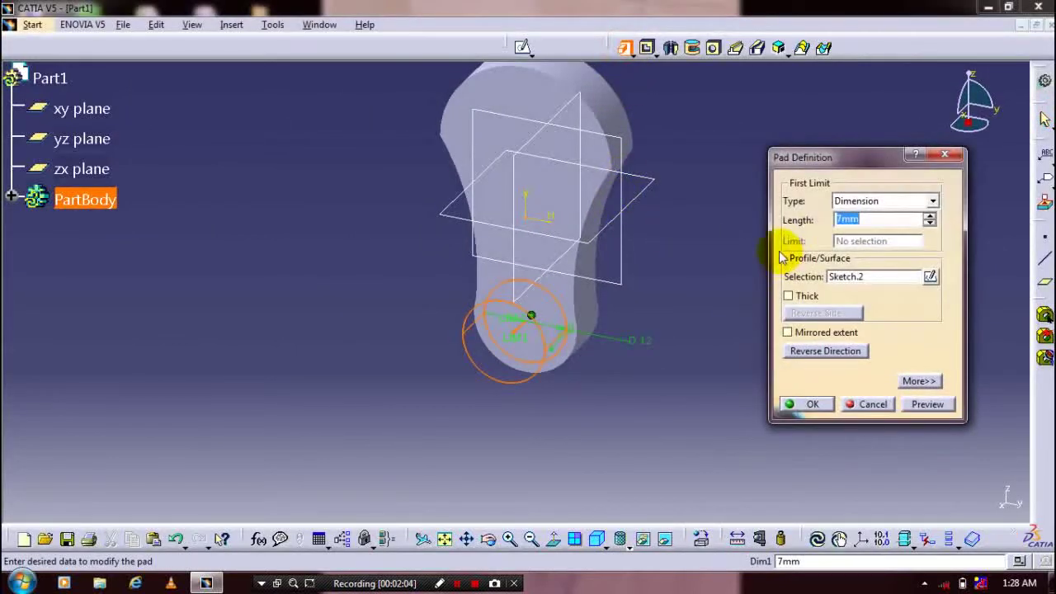
type("10")
key("Return")
key("Return")
left_click(714, 275)
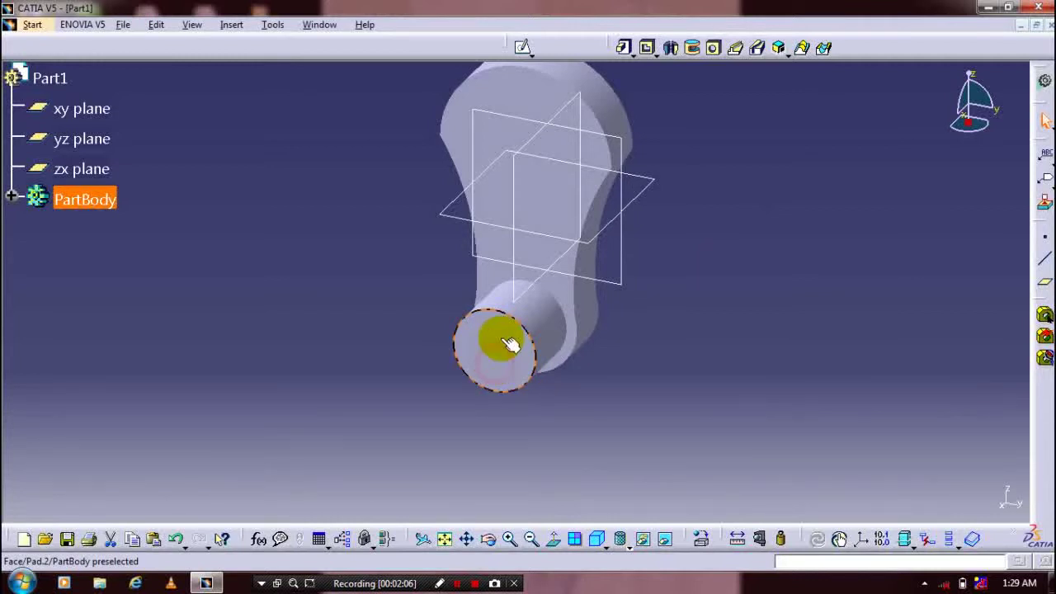
- Start a sketch on the pin's end face and project the link's full outline of four arcs onto it
left_click(509, 344)
left_click(1012, 428)
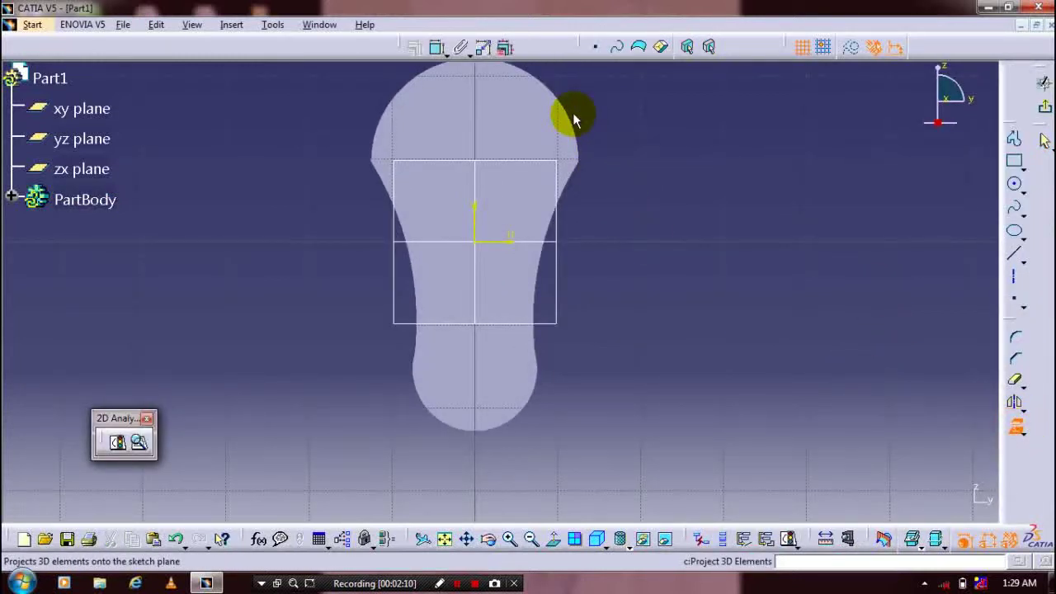
left_click(574, 169)
left_click(549, 367)
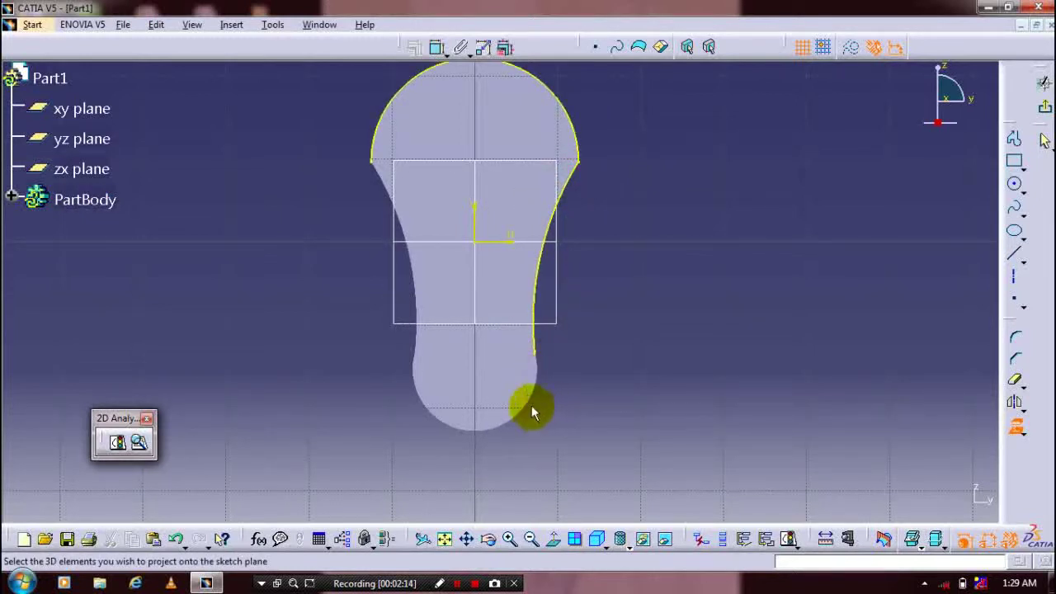
left_click(535, 406)
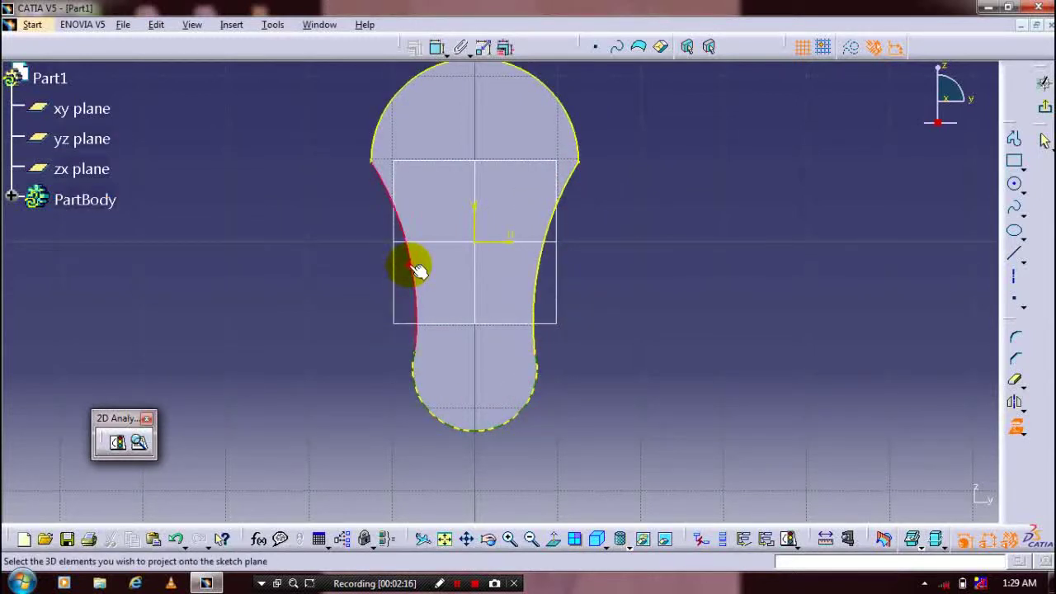
left_click(416, 271)
- Exit the sketch and pad the projected outline to 7 mm as a second link at the pin's end
left_click(1044, 106)
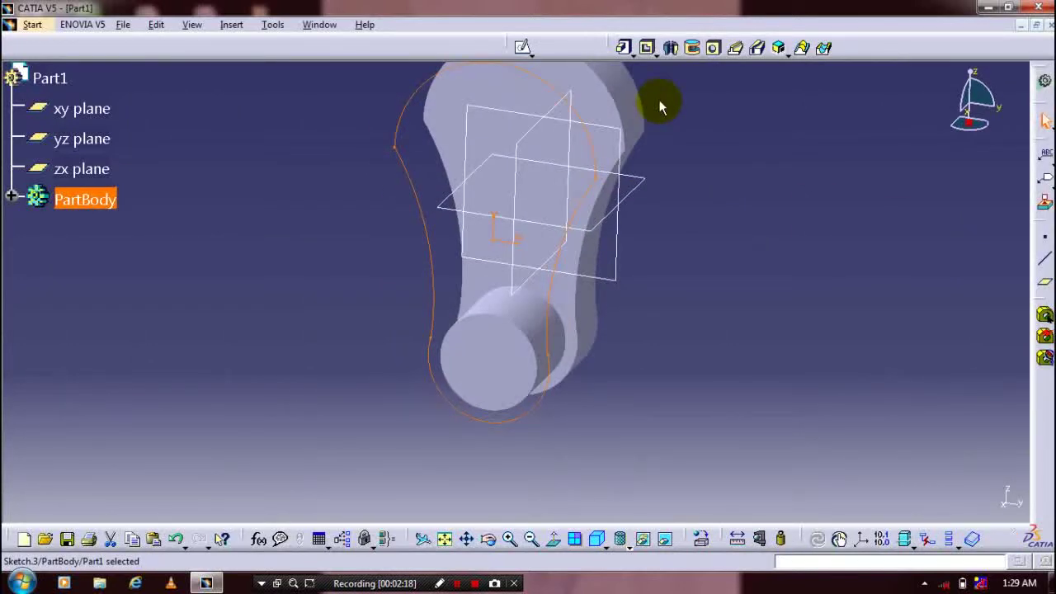
type("5")
key("Return")
left_click(714, 333)
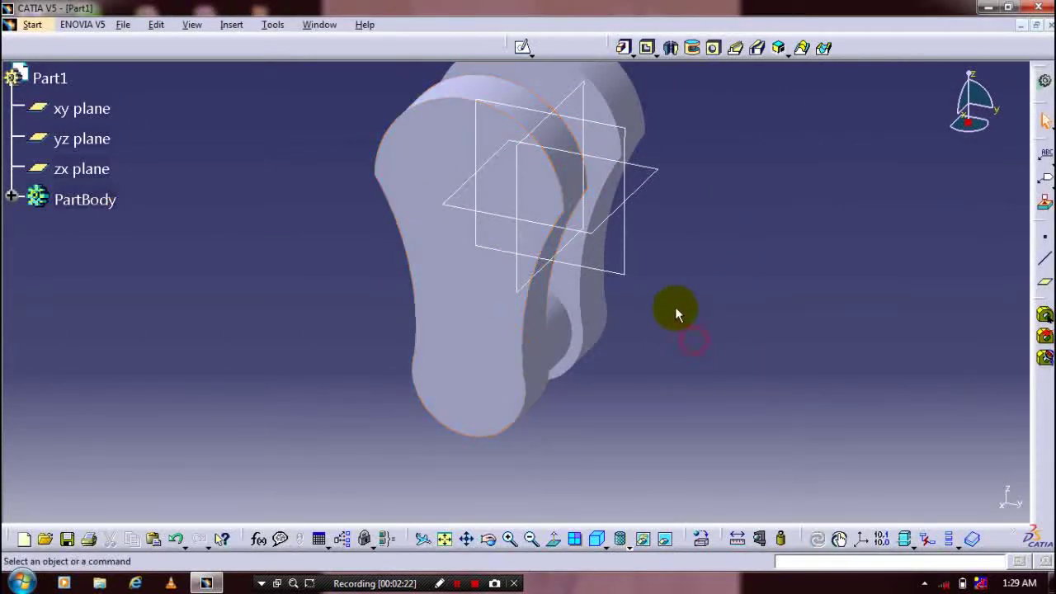
- Start a sketch on the second link's outer face and draw a circle about 10.8 mm in diameter near its upper end
middle_click_drag(674, 308, 663, 314)
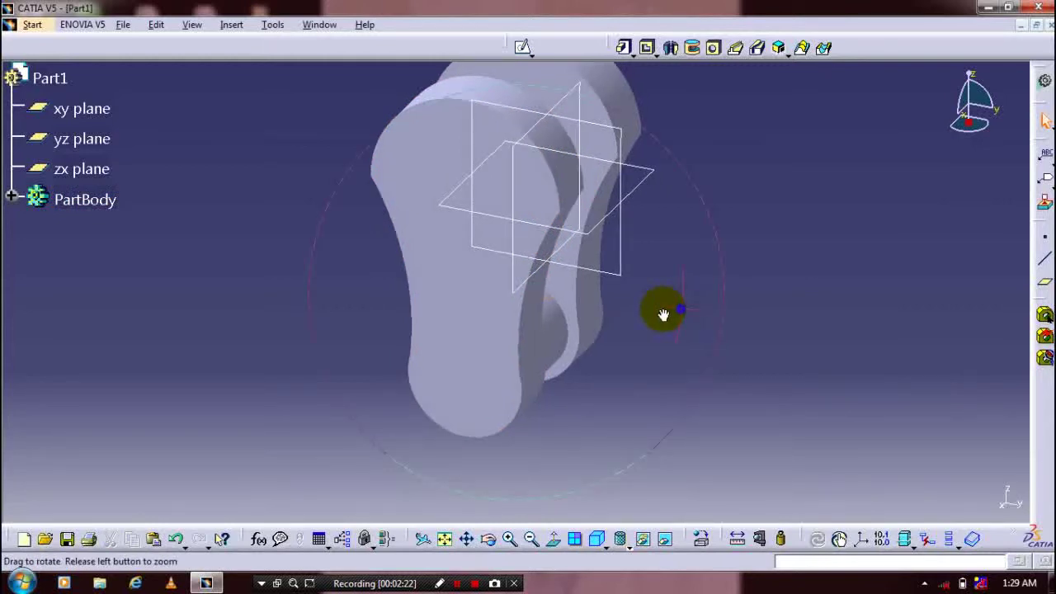
left_click(462, 272)
left_click(523, 47)
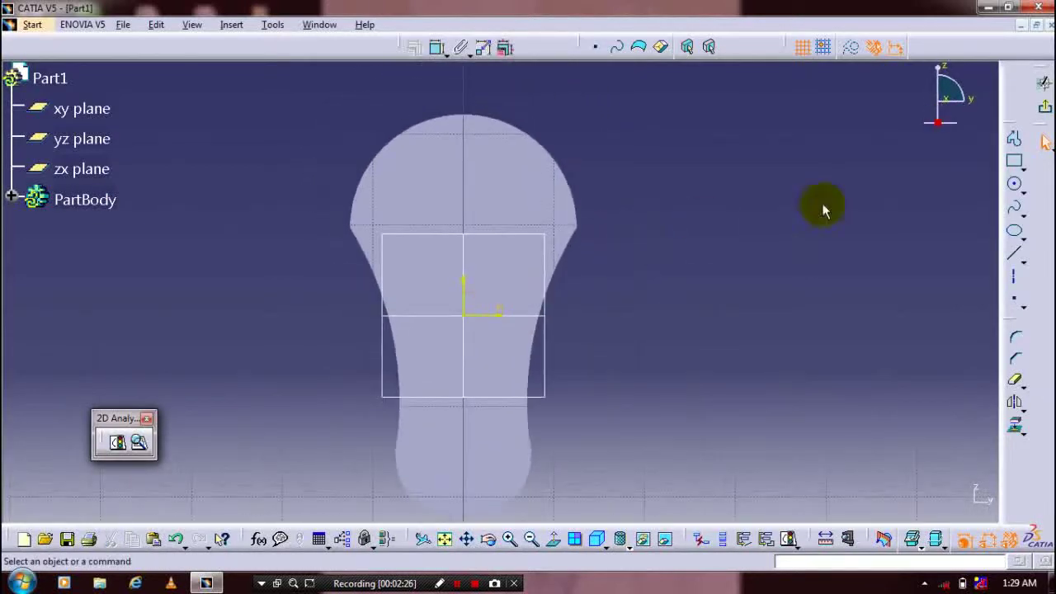
left_click(1013, 183)
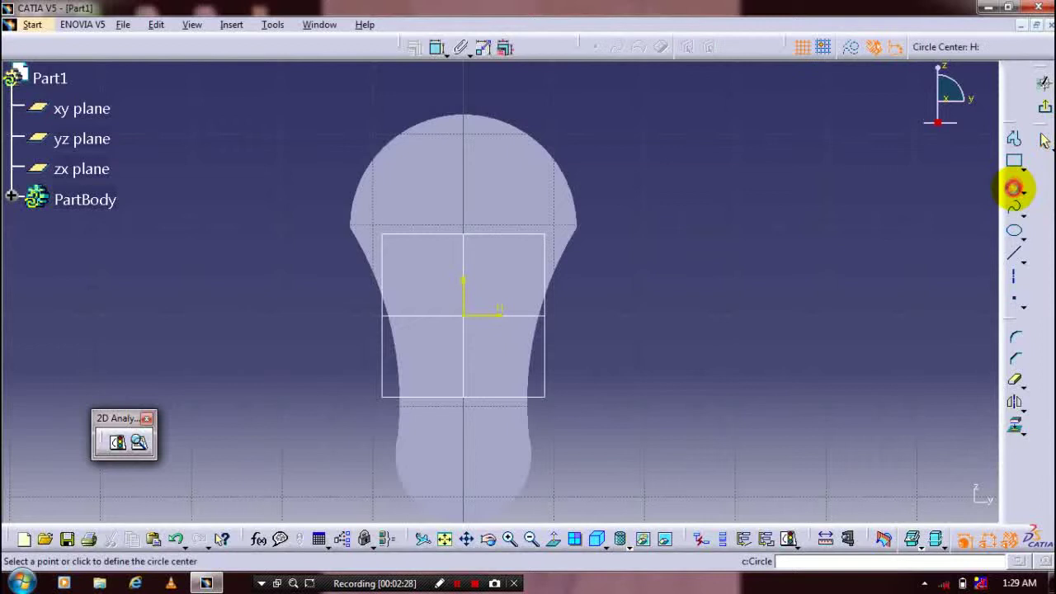
left_click(465, 174)
left_click(485, 217)
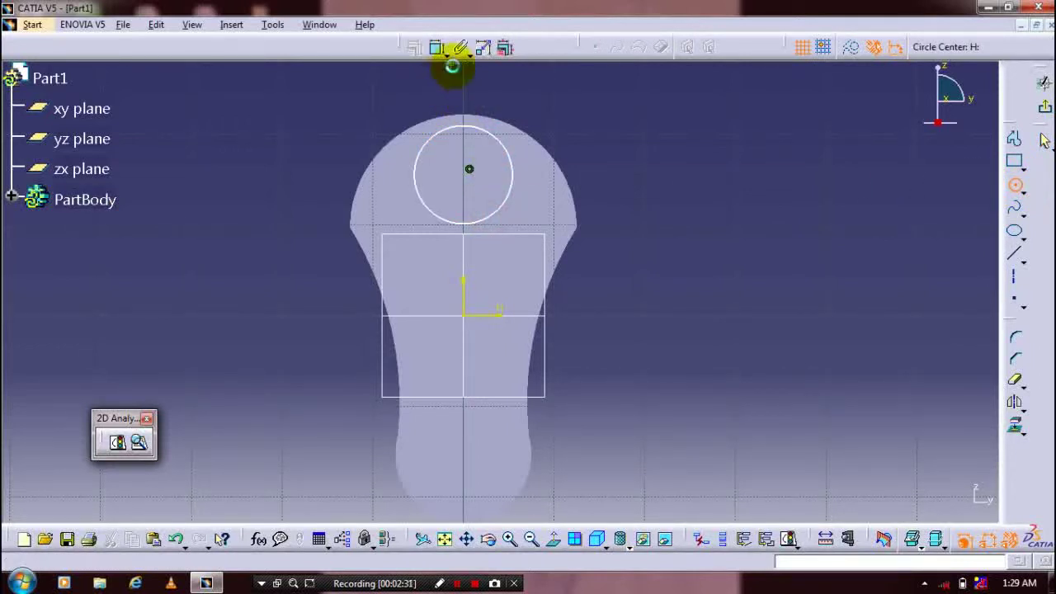
- Constrain the new circle to be concentric with the second link's large upper rounded edge
left_click(483, 135)
left_click(415, 51)
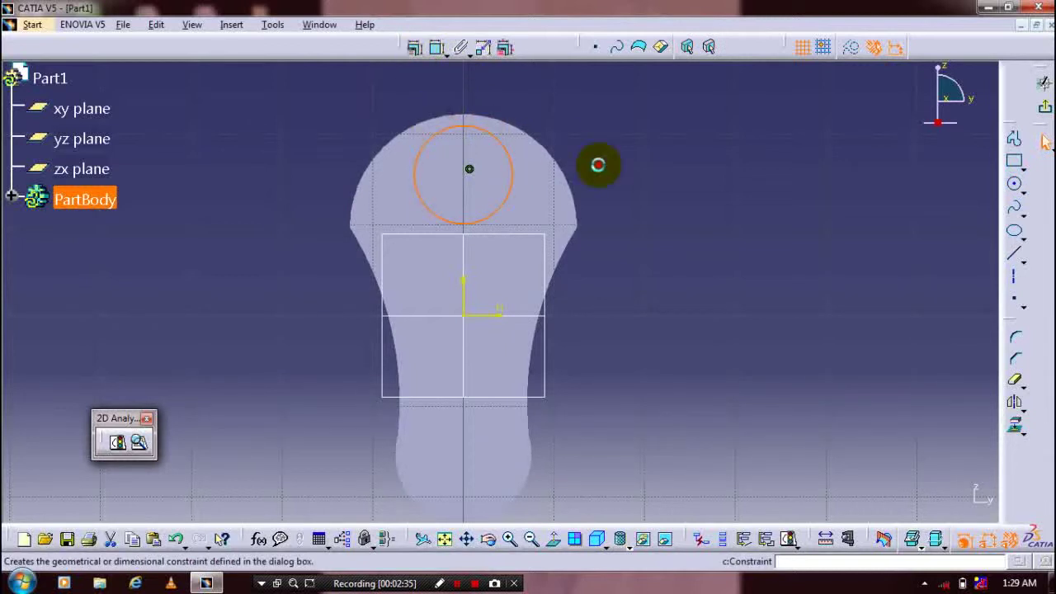
left_click(598, 165)
left_click(898, 312)
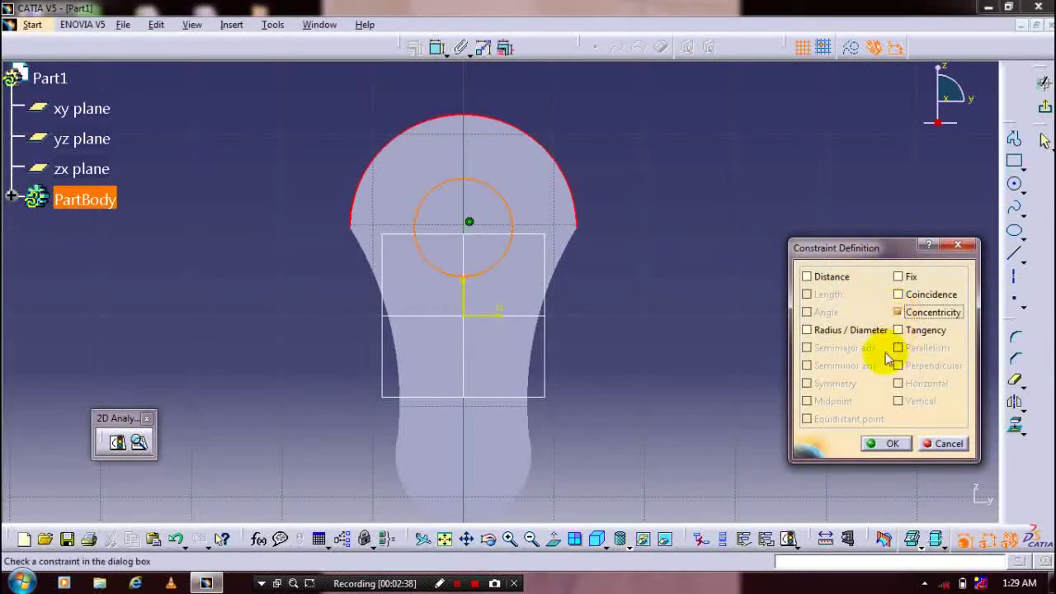
left_click(872, 443)
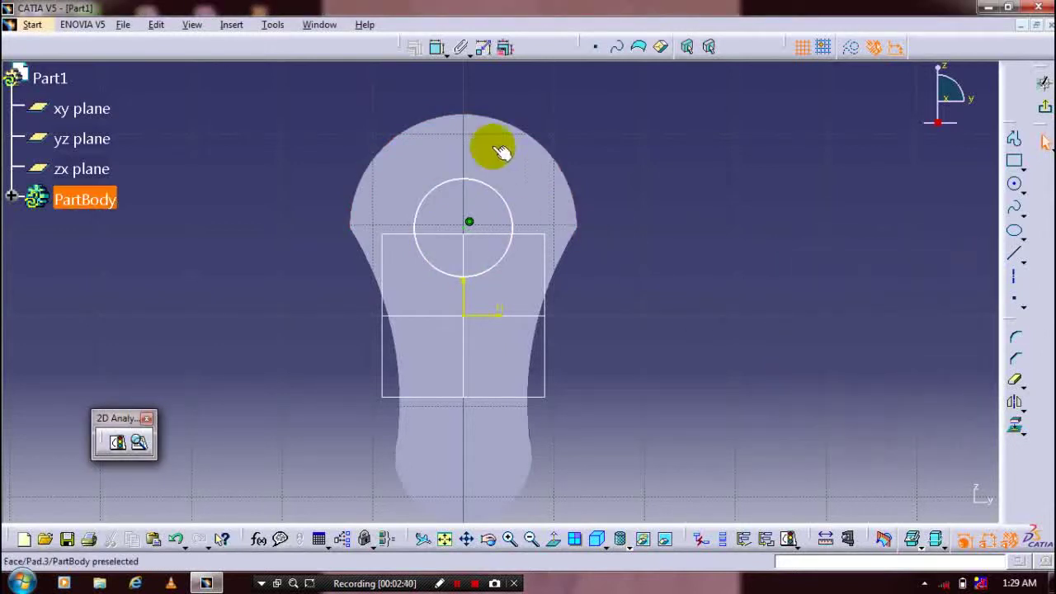
- Dimension the circle at the second link's upper end and set its diameter to 12 mm
left_click(435, 48)
left_click(511, 207)
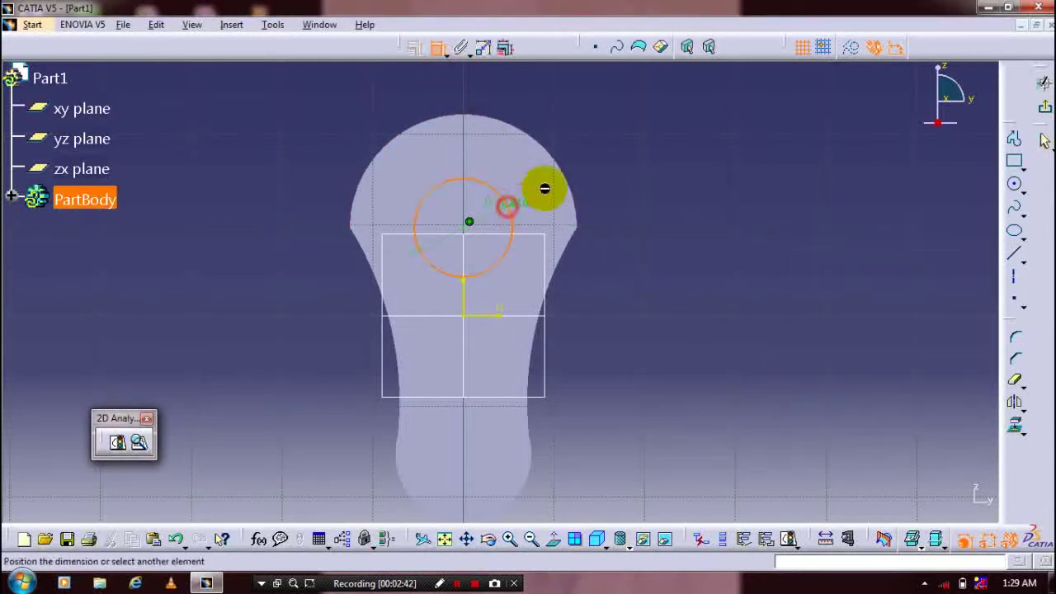
left_click(613, 147)
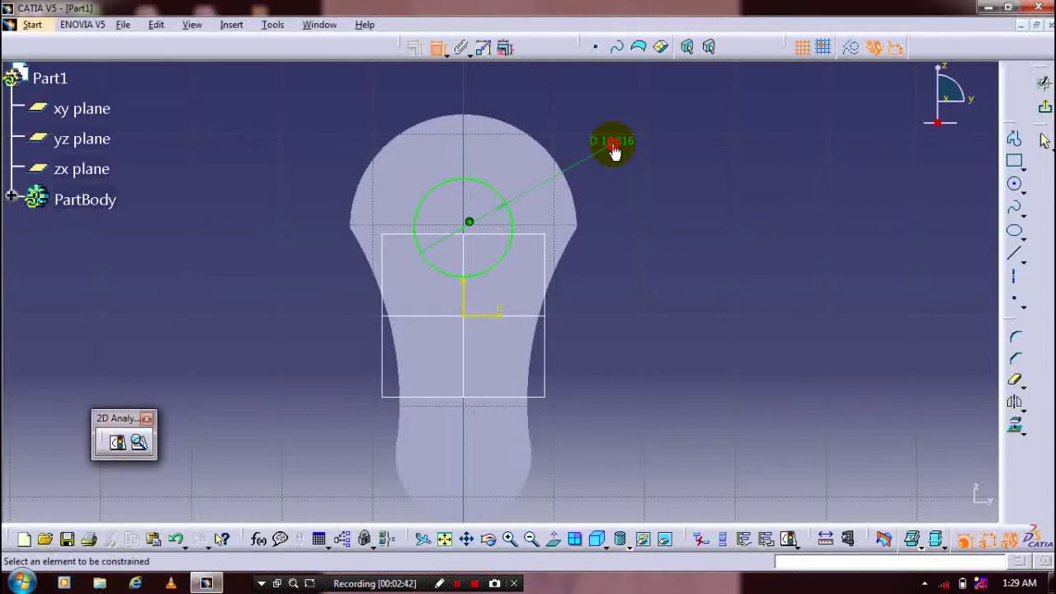
double_click(615, 145)
type("12")
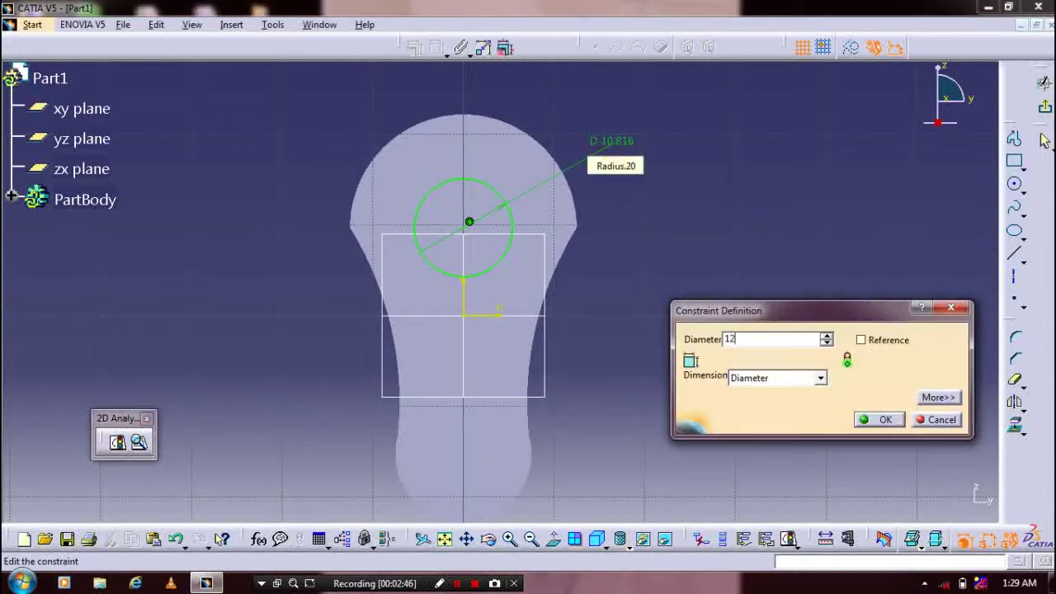
key("Return")
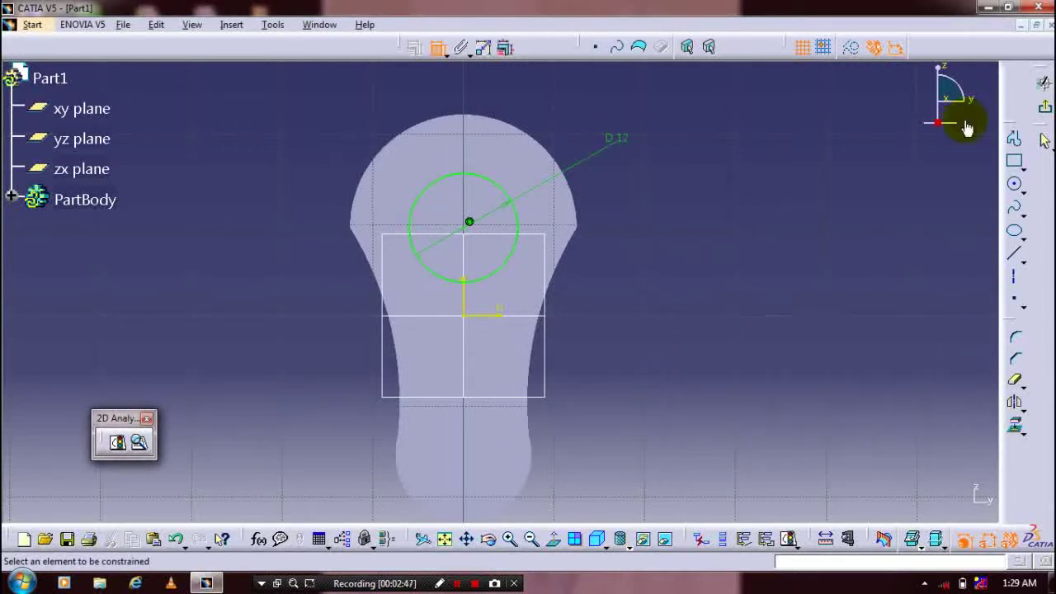
- Exit the sketch, pad the upper 12 mm circle to a length of 6 mm and select the new pin's end face
left_click(1044, 108)
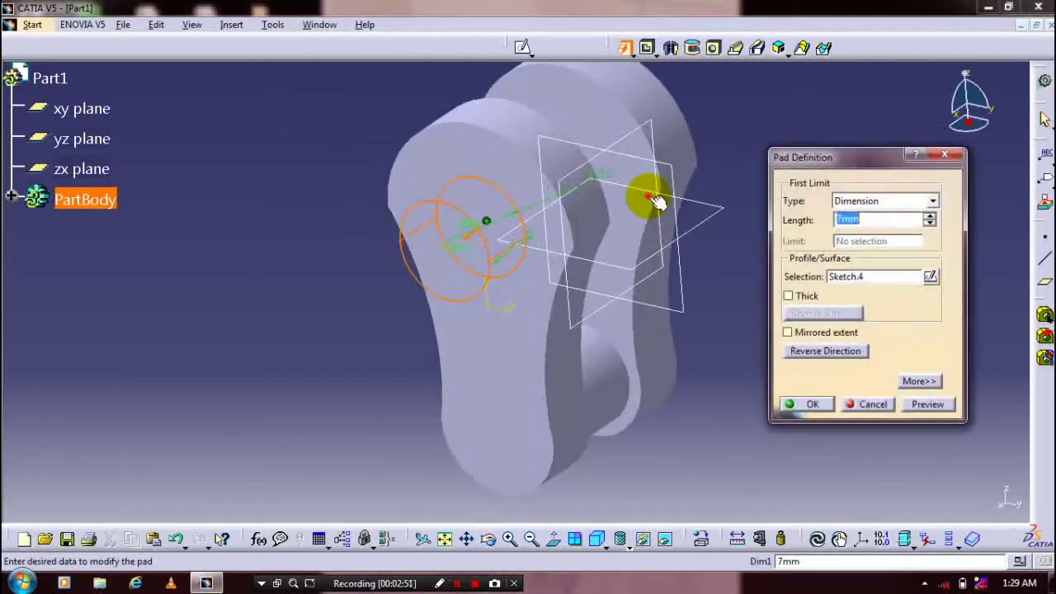
type("10")
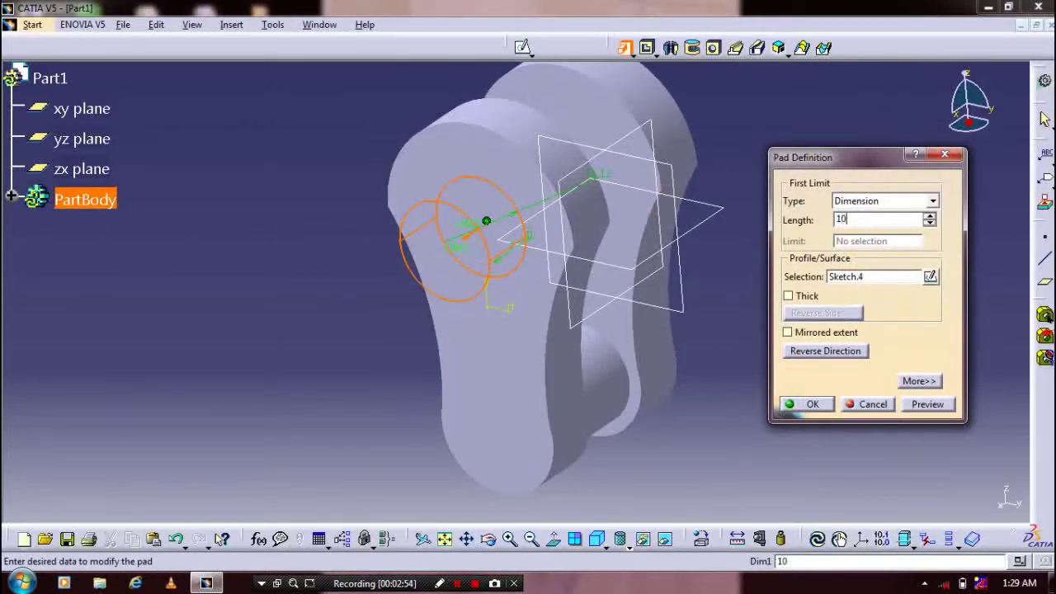
left_click(862, 226)
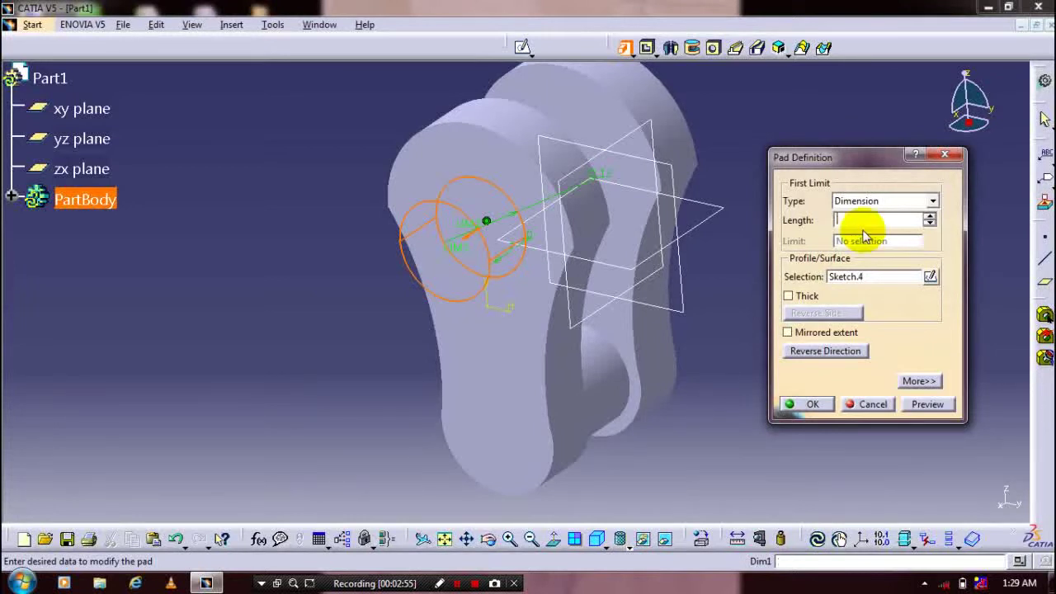
type("6")
left_click(800, 408)
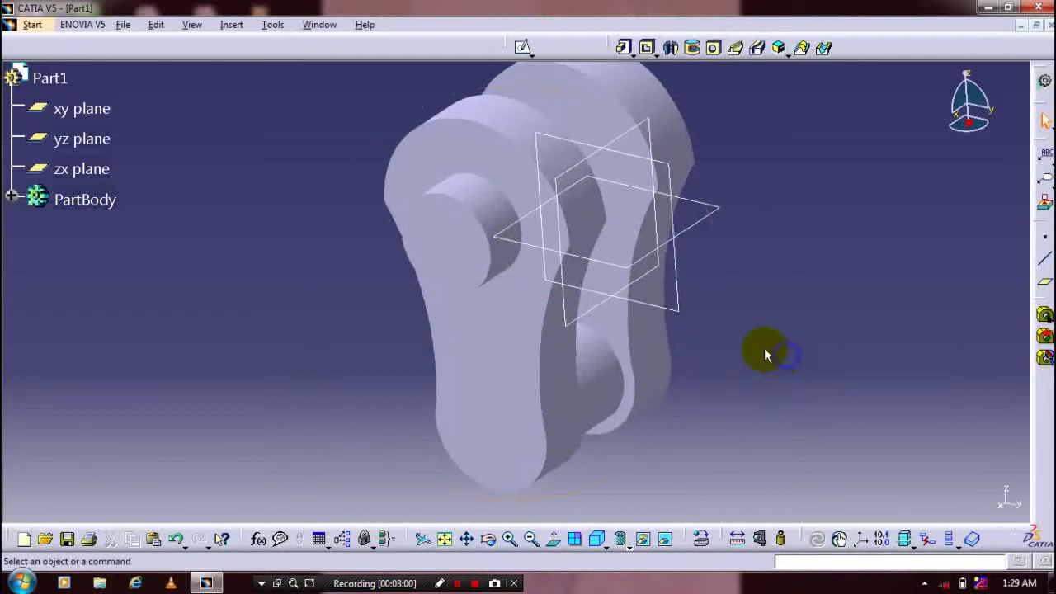
left_click(446, 245)
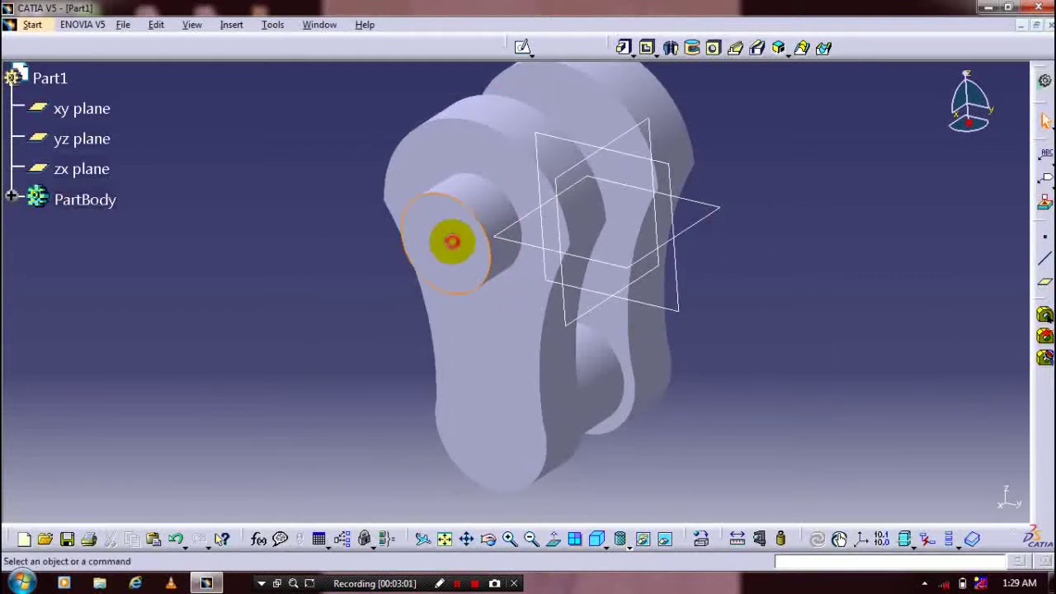
- Start a sketch on the upper pin's end face and project the link's four outline edges onto it
left_click(521, 48)
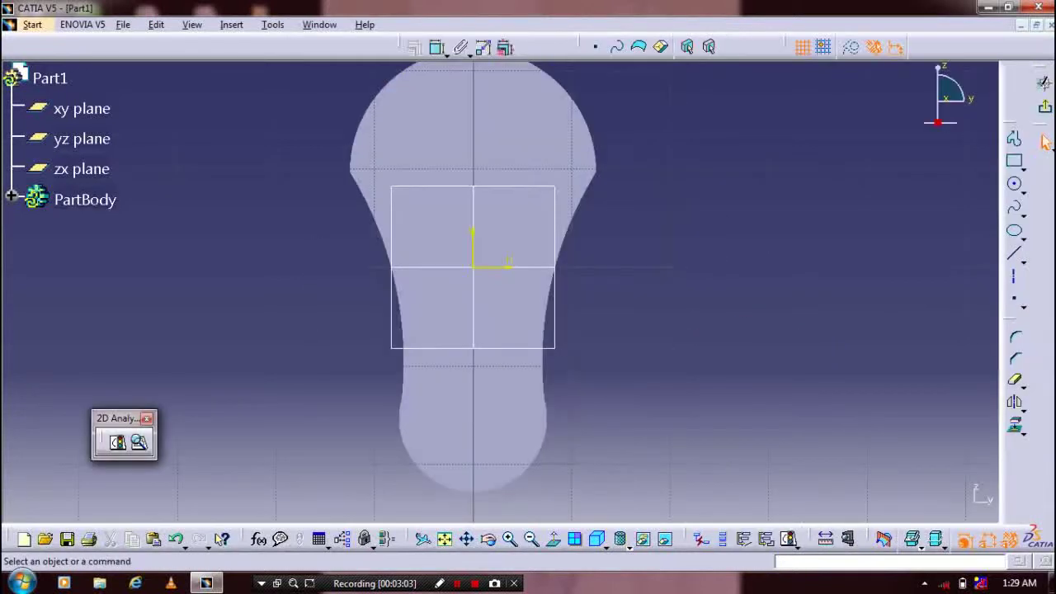
left_click(1016, 423)
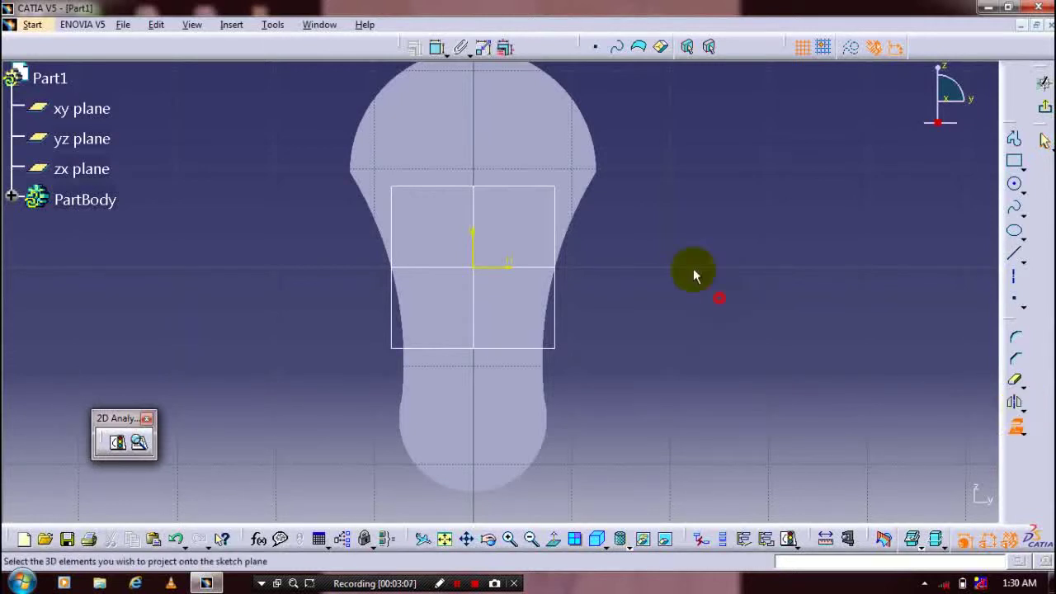
left_click(586, 122)
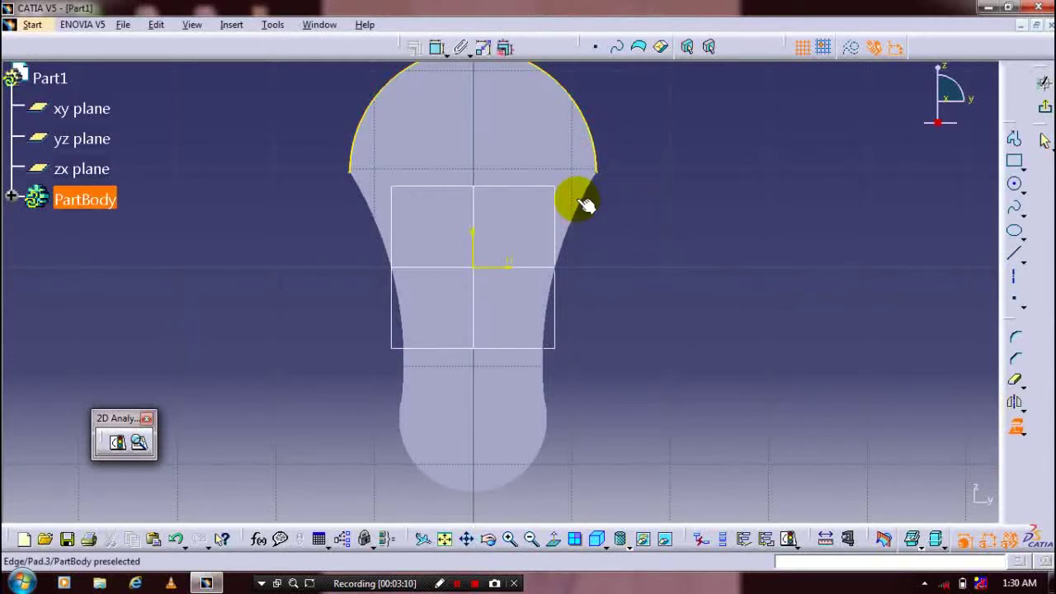
left_click(546, 445)
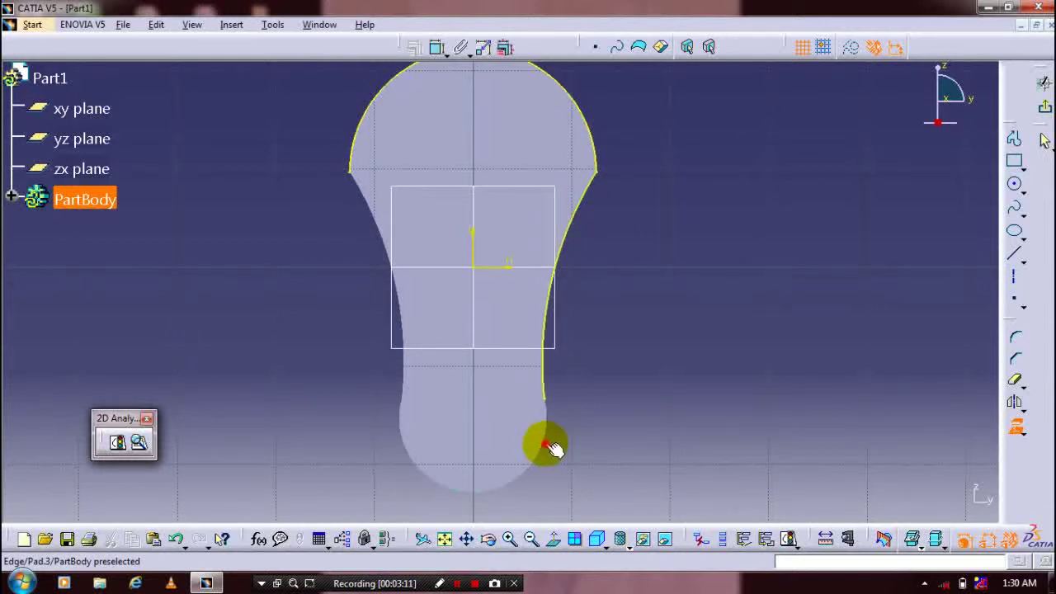
left_click(421, 310)
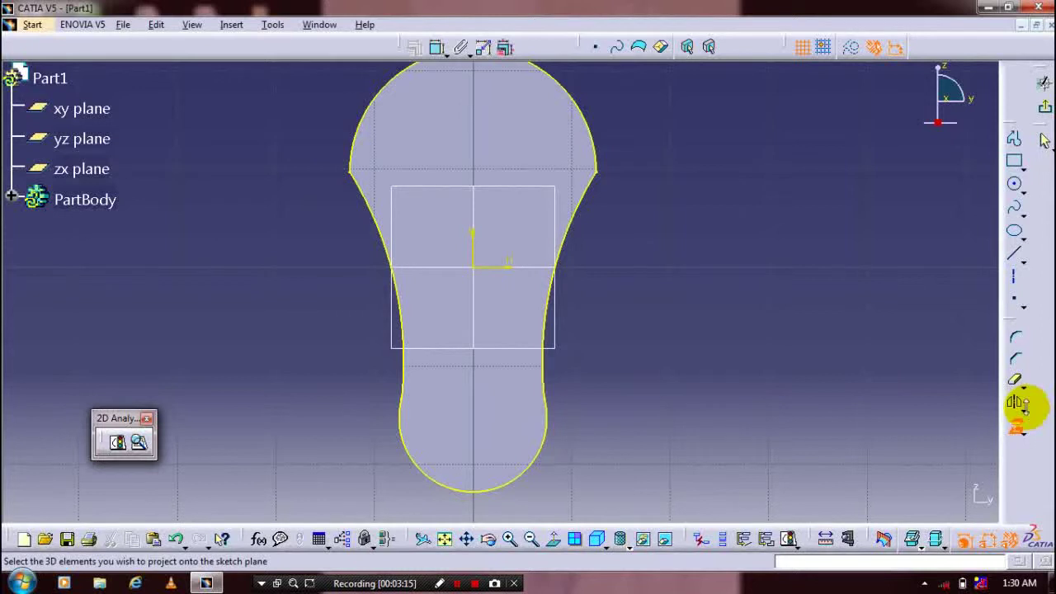
left_click(1022, 407)
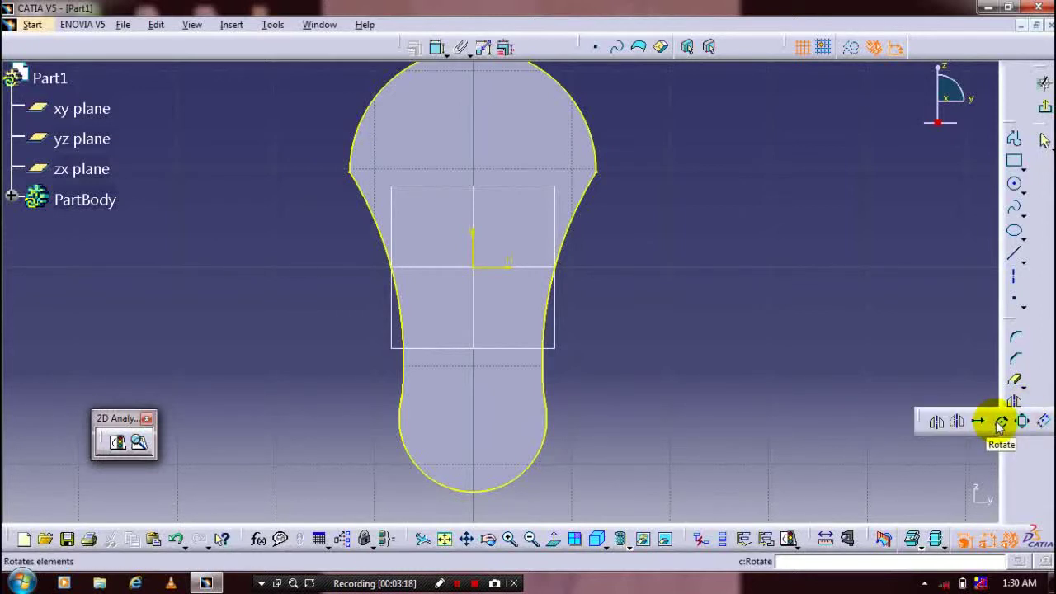
left_click(543, 391)
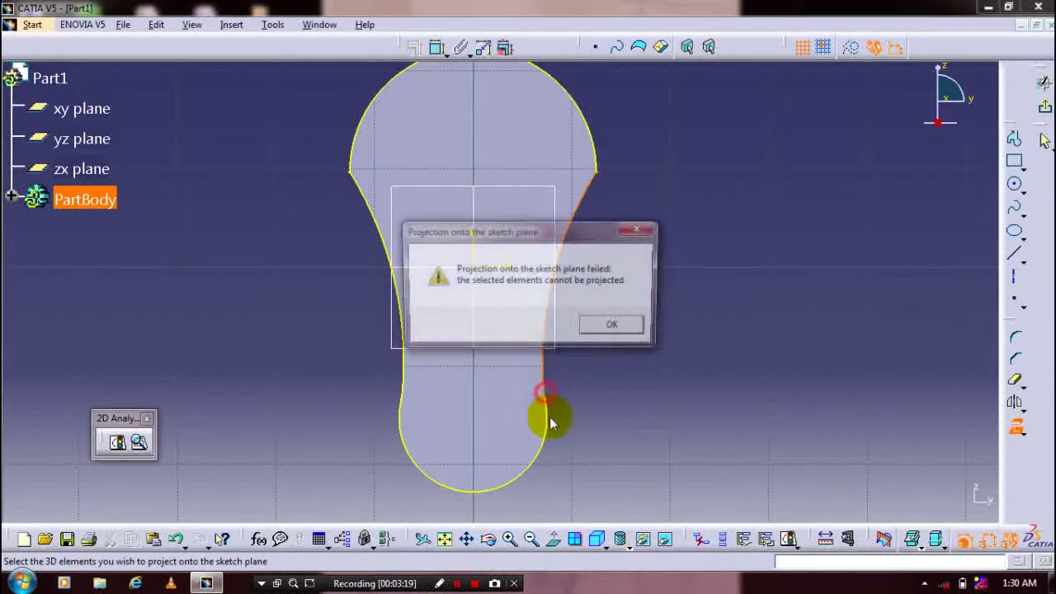
left_click(641, 230)
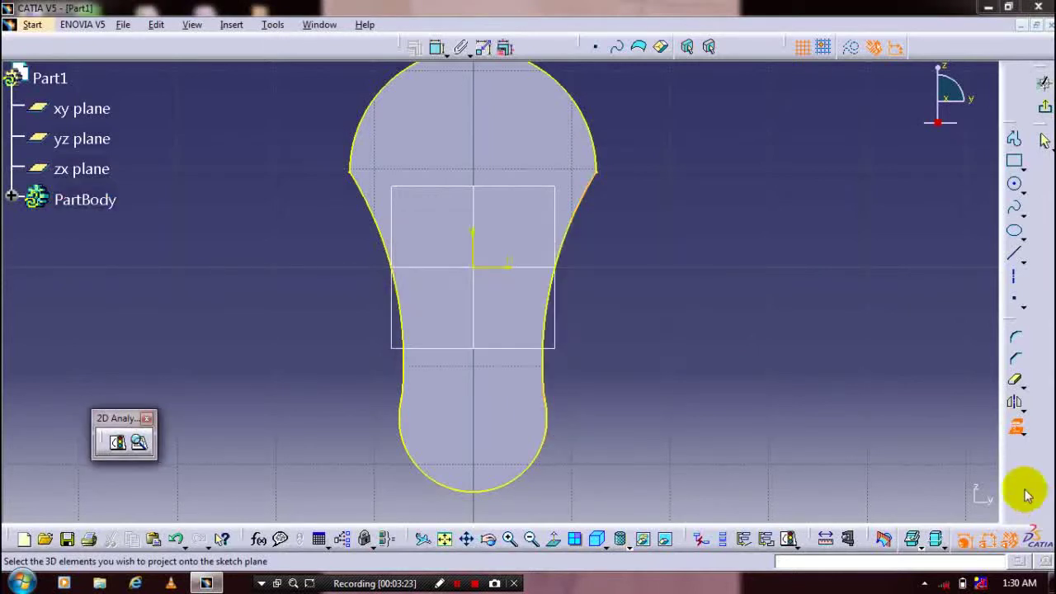
- Rotate one duplicate of the four projected outline edges roughly a quarter turn counterclockwise about a point in the link's large round end
left_click(1017, 426)
left_click(545, 431)
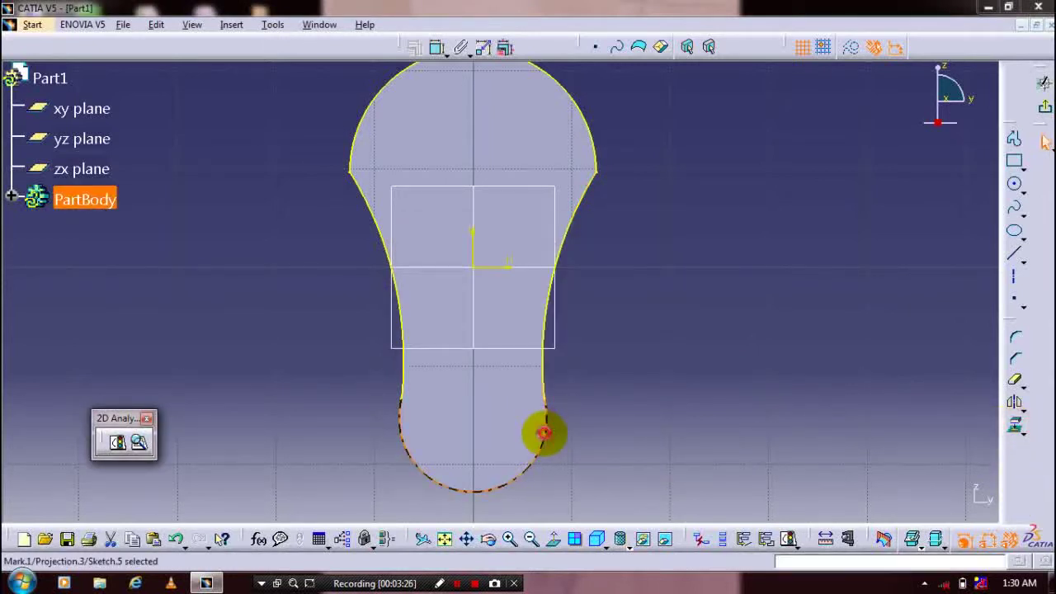
left_click(582, 112)
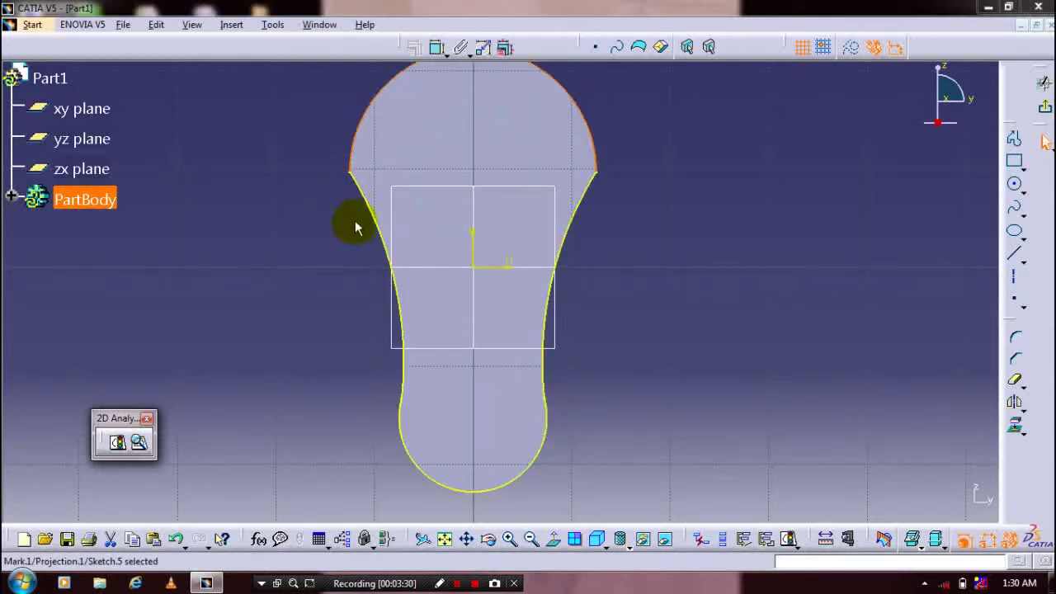
left_click(420, 471, "ctrl")
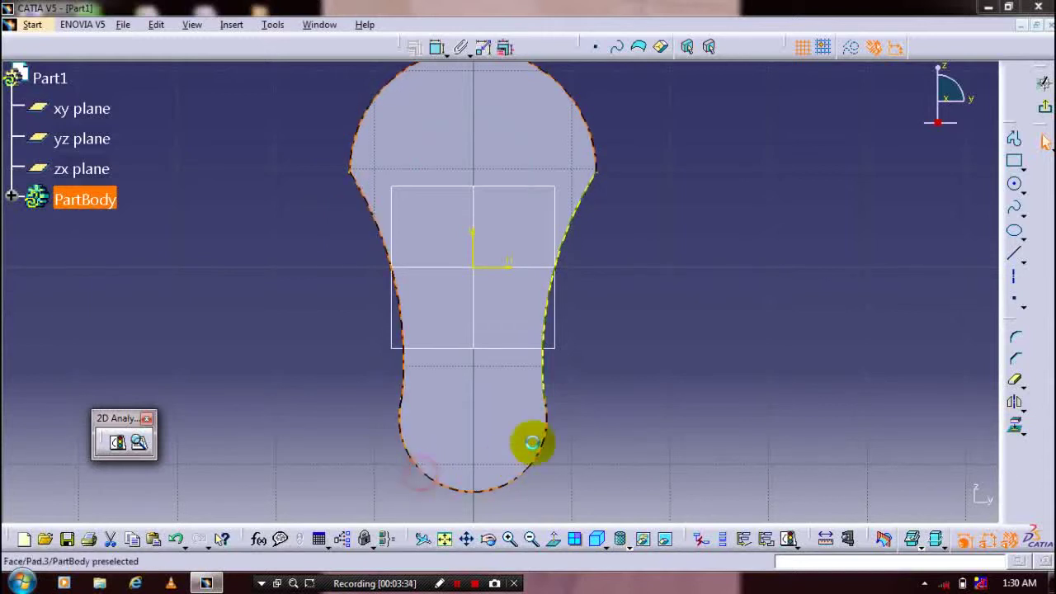
left_click(576, 227, "ctrl")
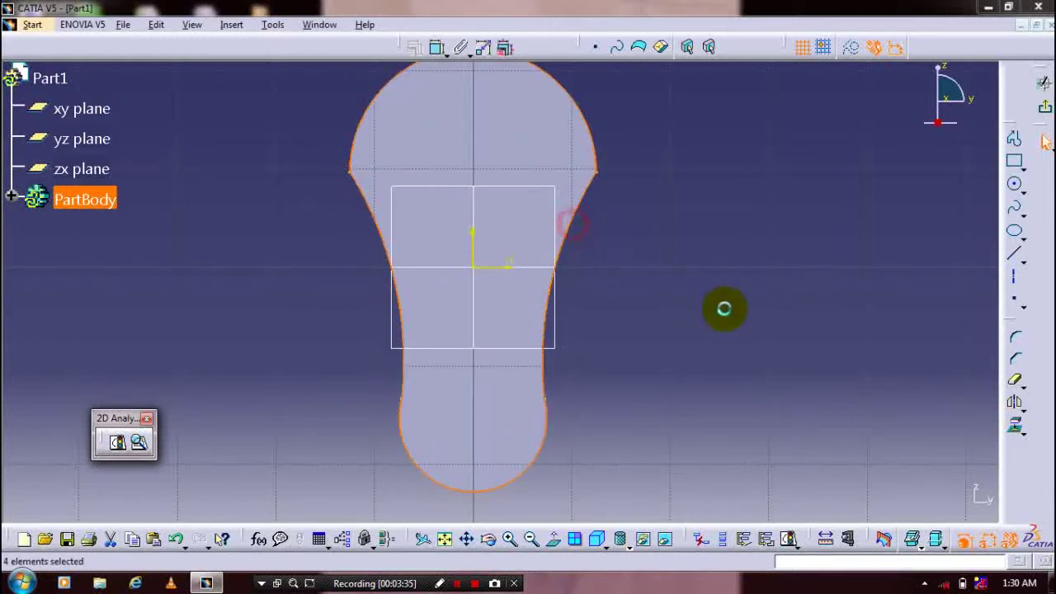
left_click(1021, 412)
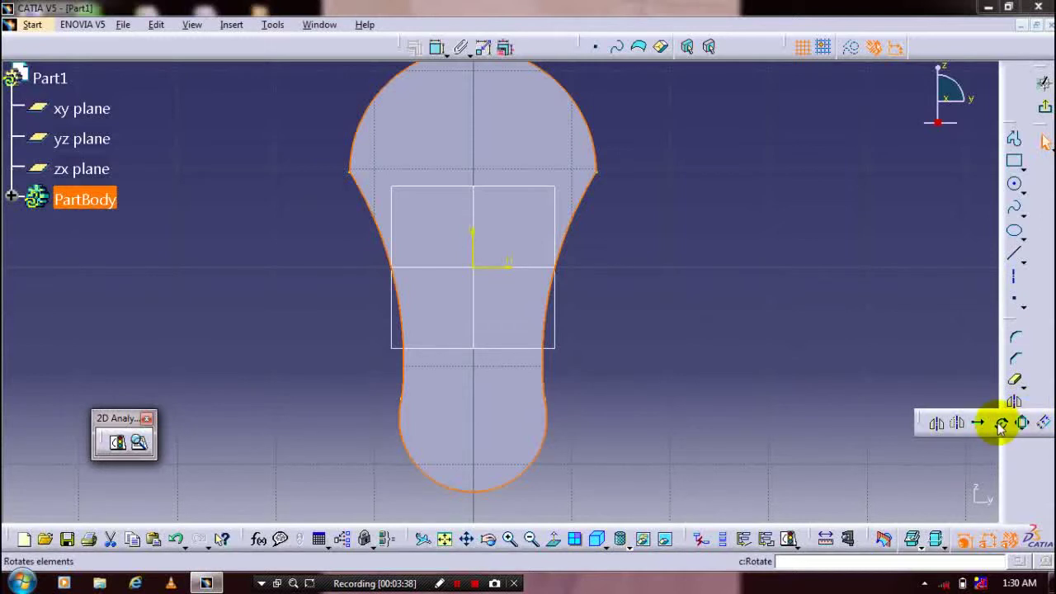
left_click(1000, 423)
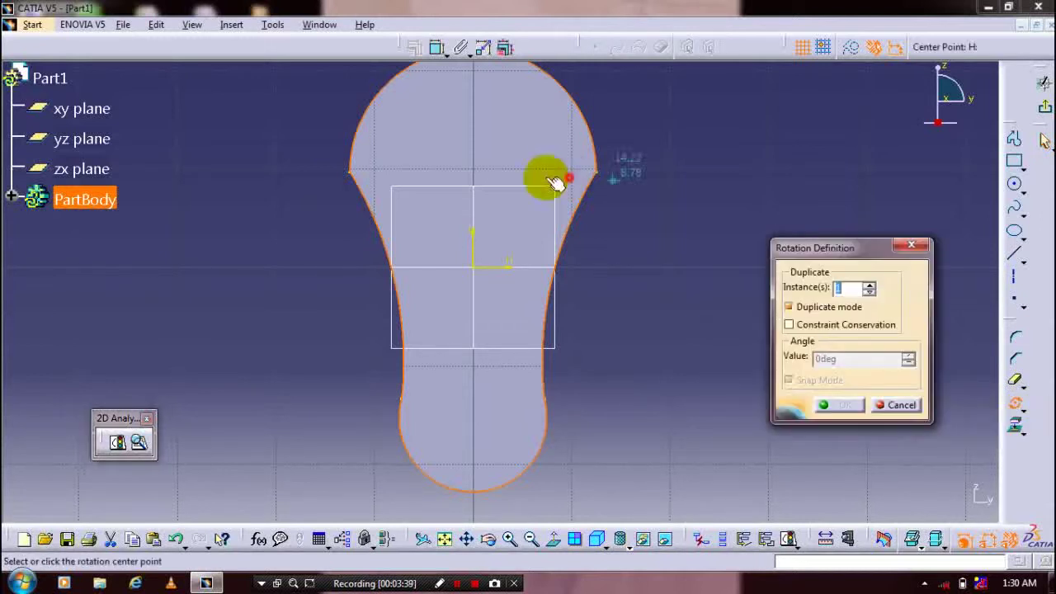
left_click(477, 157)
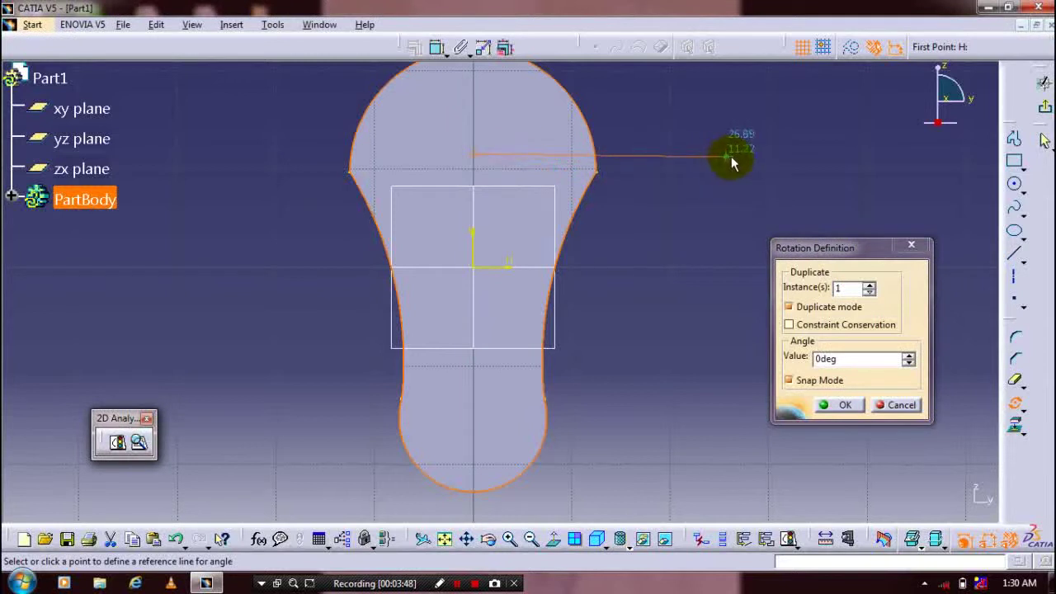
left_click(745, 155)
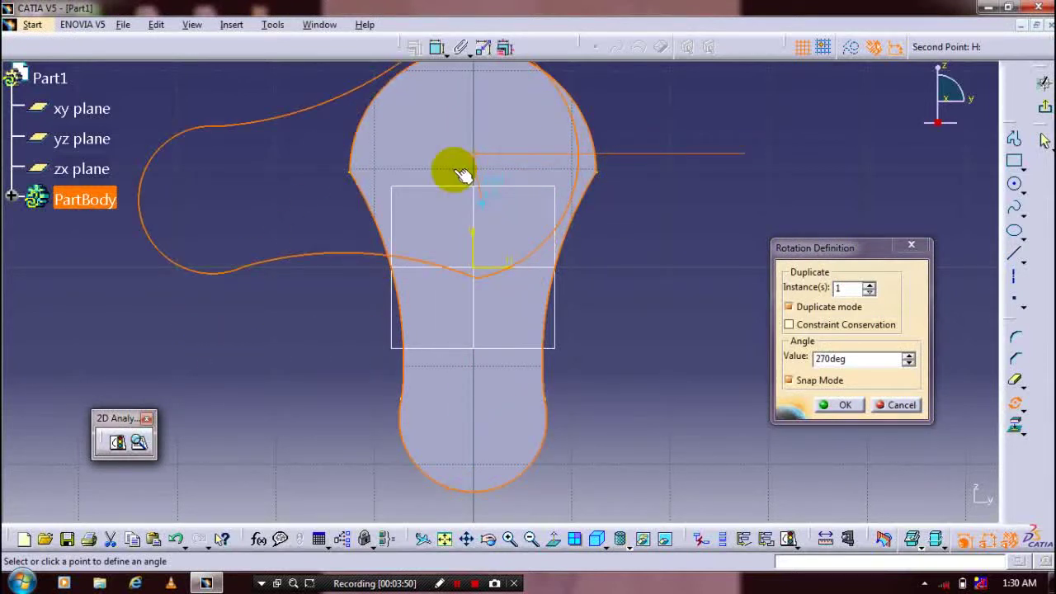
left_click(485, 74)
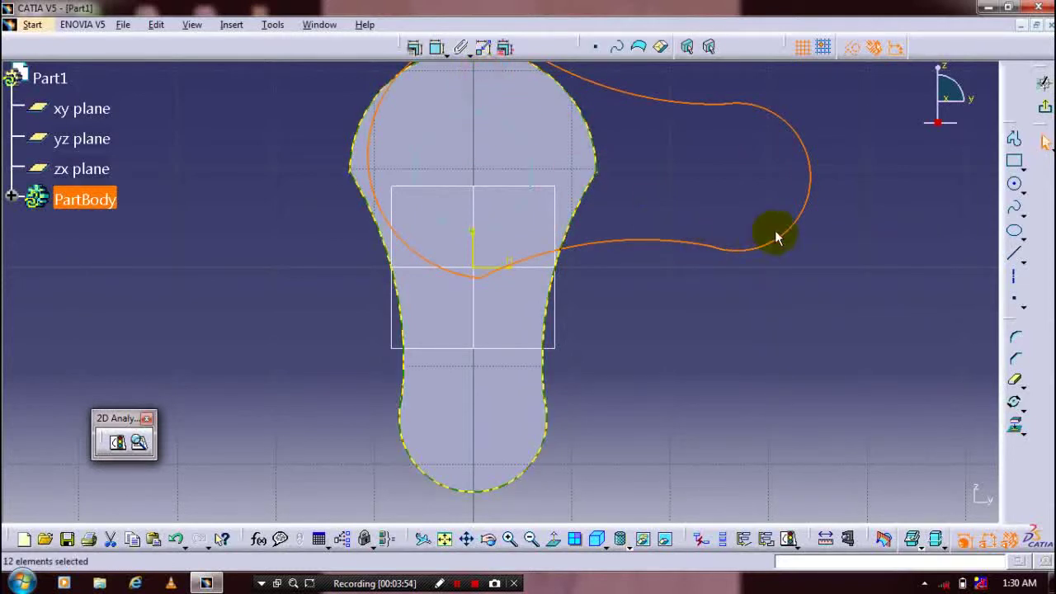
- Delete the four original projected edges, keeping only the rotated copy of the link outline
left_click(693, 349)
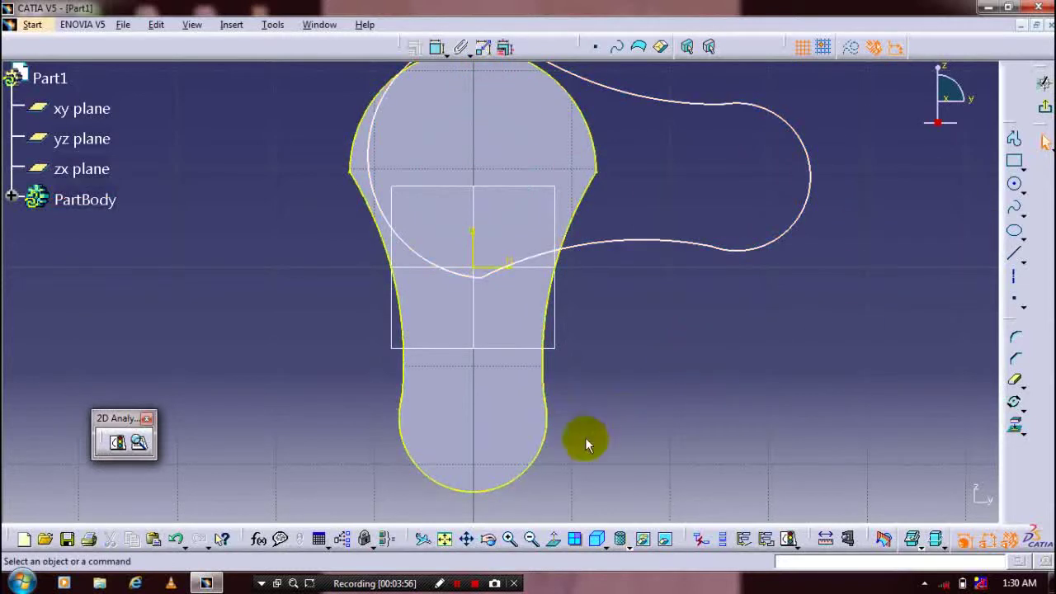
left_click(545, 456)
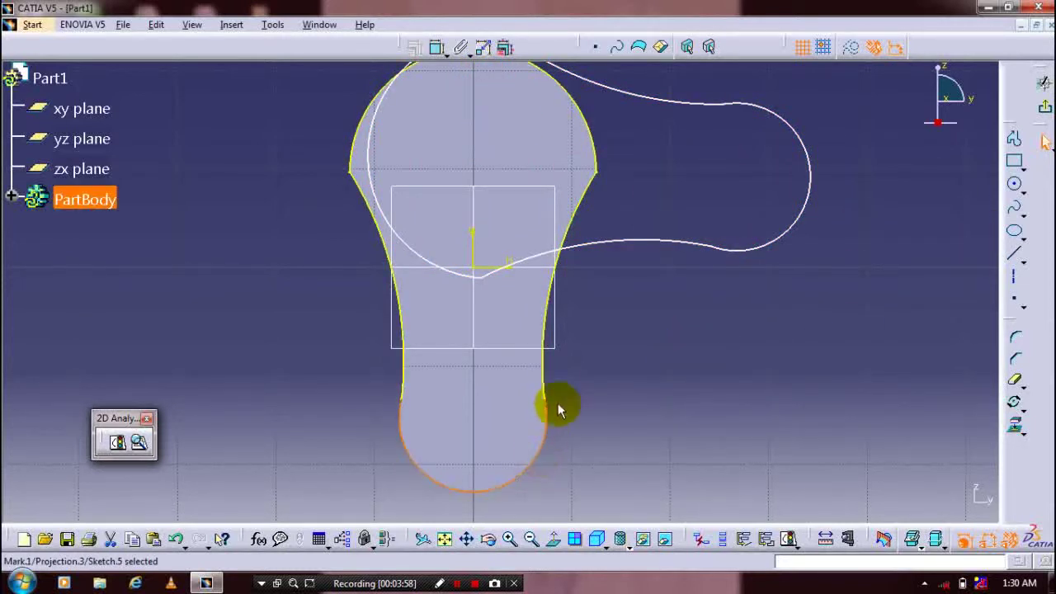
left_click(590, 144, "ctrl")
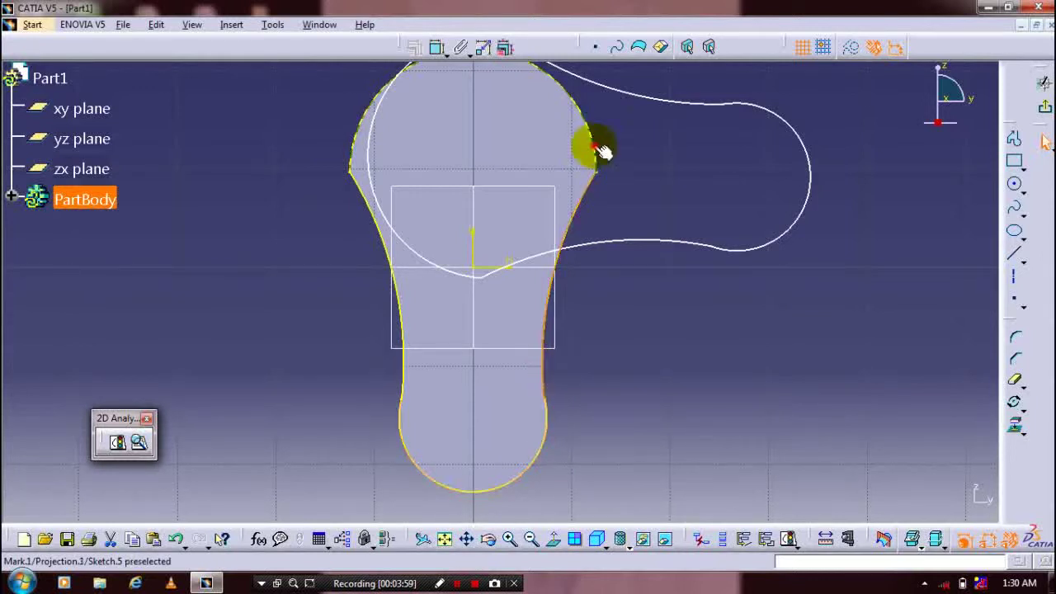
right_click(365, 205)
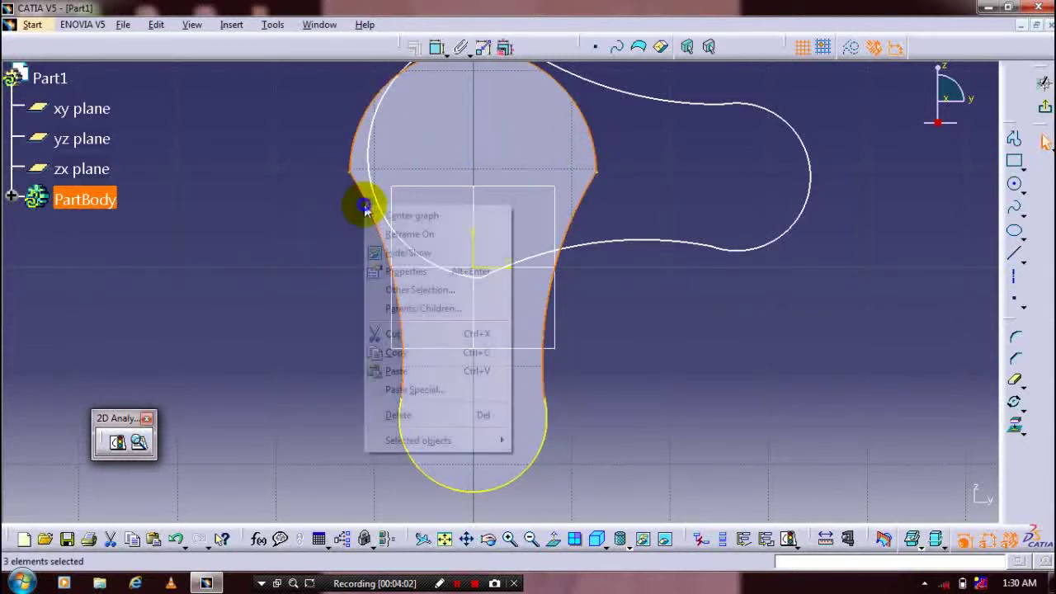
left_click(404, 415)
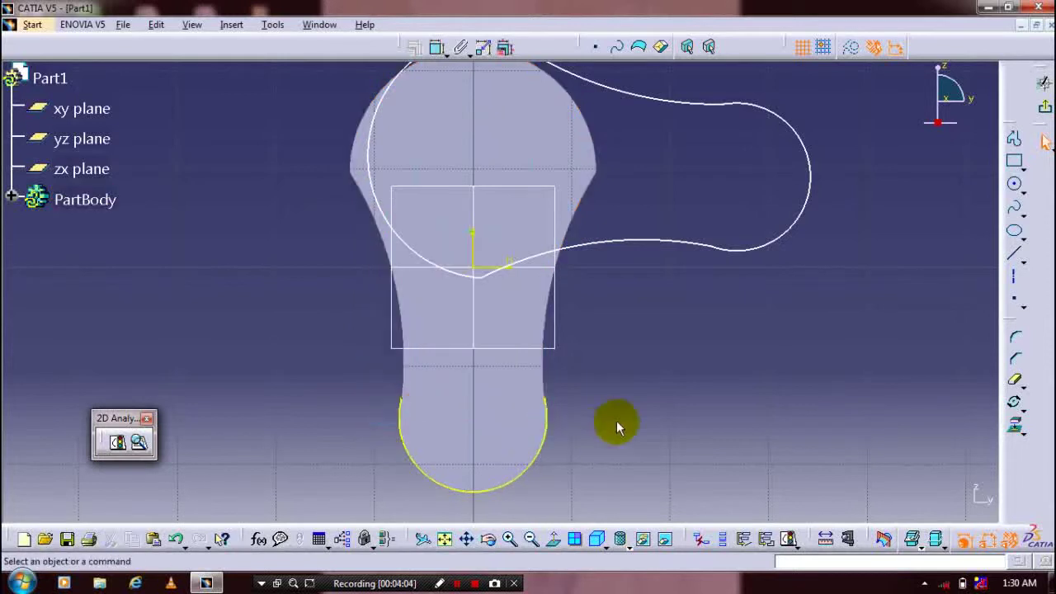
right_click(530, 470)
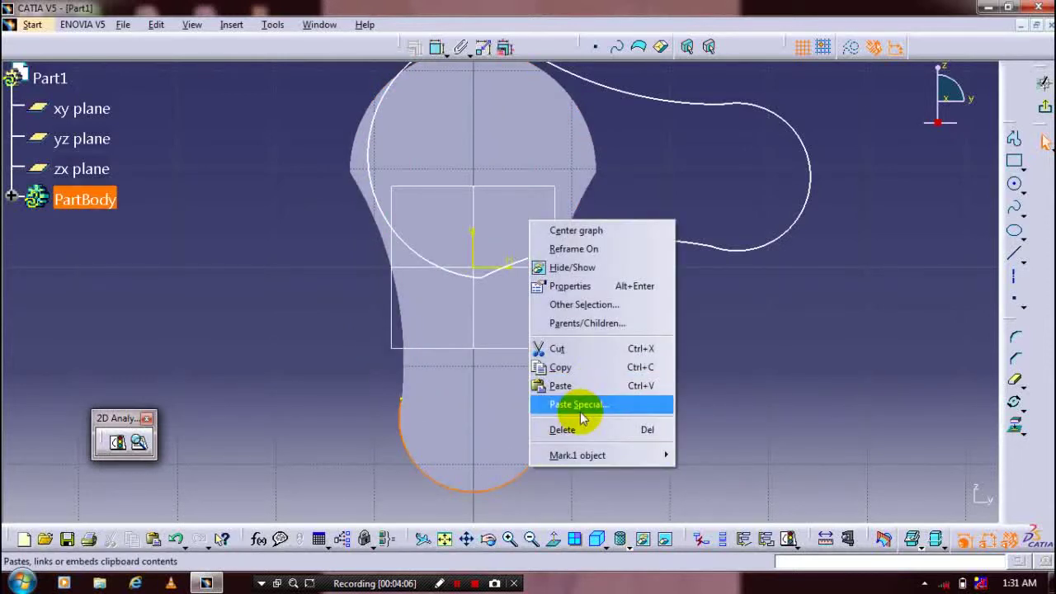
left_click(569, 429)
- Exit the sketch and pad the rotated link outline to a length of 7 mm
left_click(1044, 107)
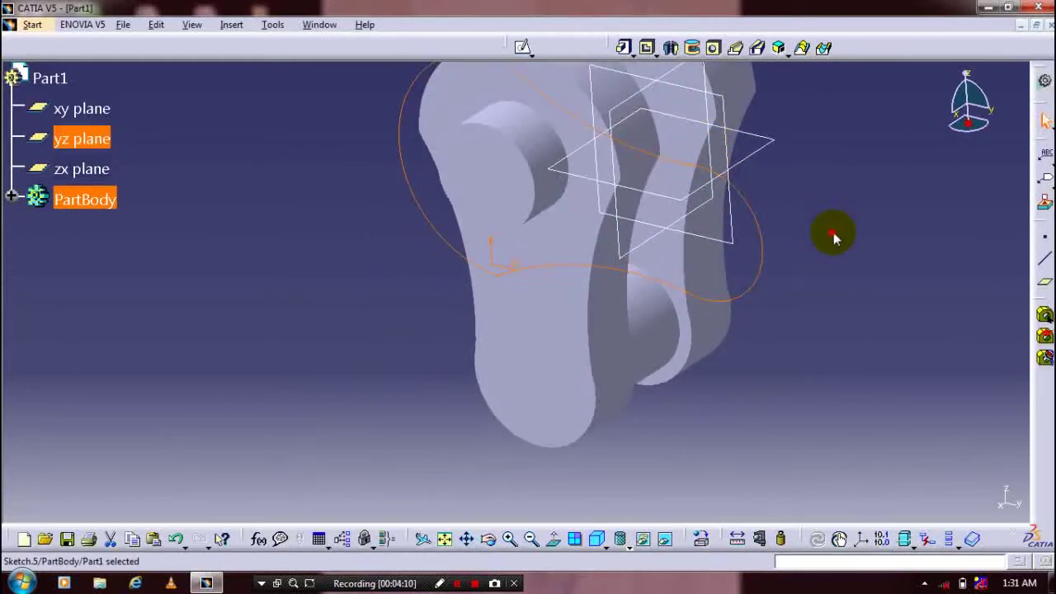
type("7")
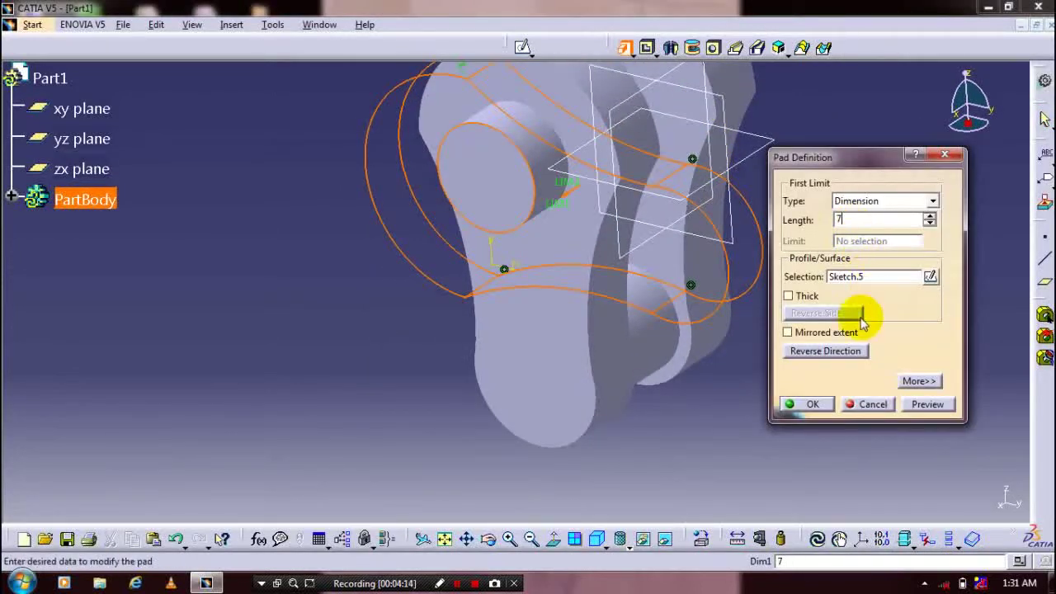
left_click(808, 404)
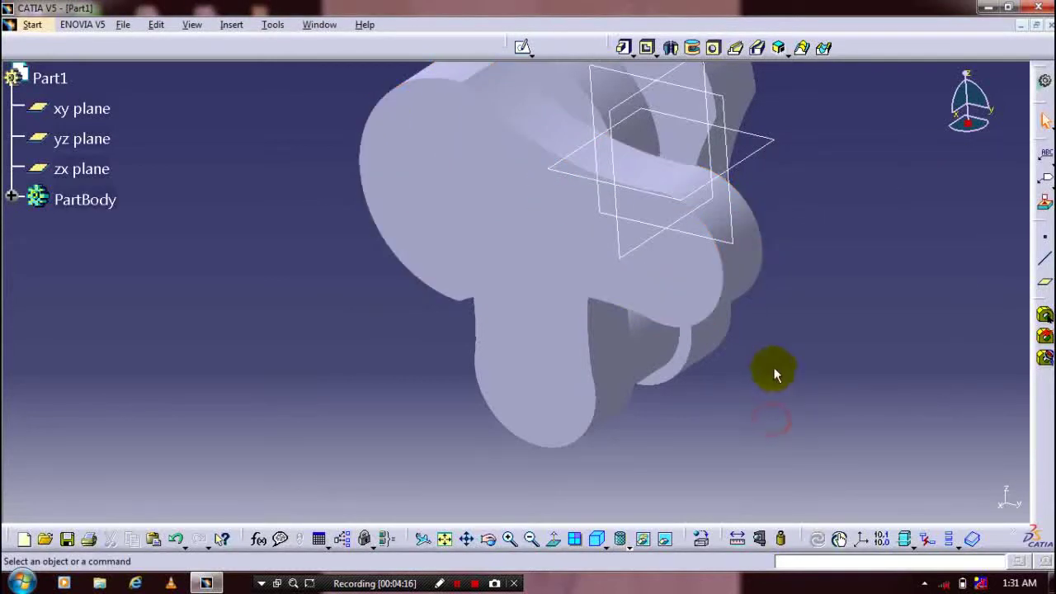
- Start a sketch on the rotated link's outer face and draw a circle about 9.7 mm in diameter near its narrow end
middle_click_drag(771, 370, 669, 373)
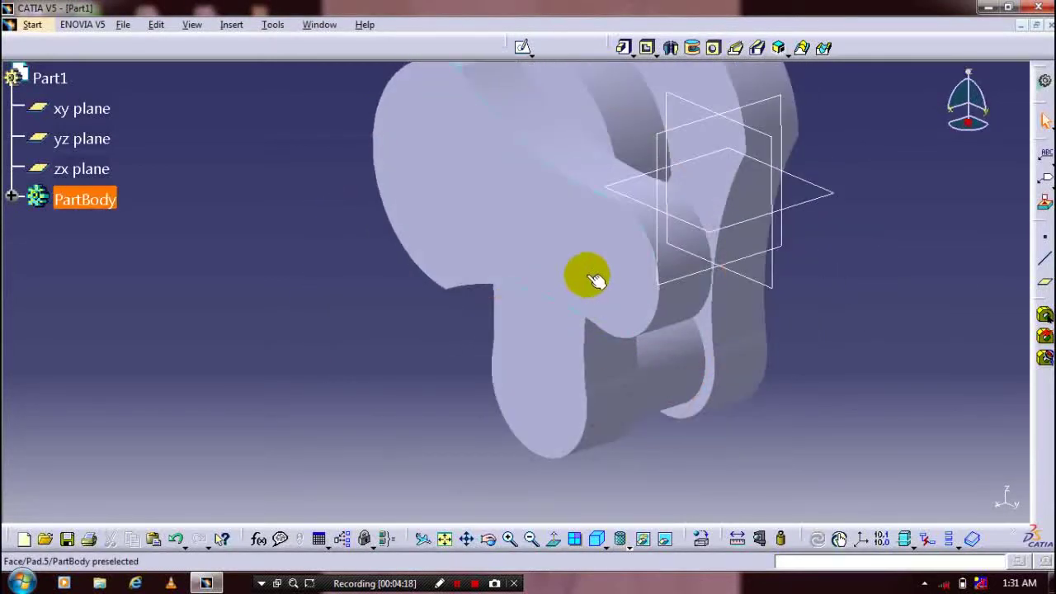
middle_click_drag(577, 281, 551, 275)
left_click(548, 237)
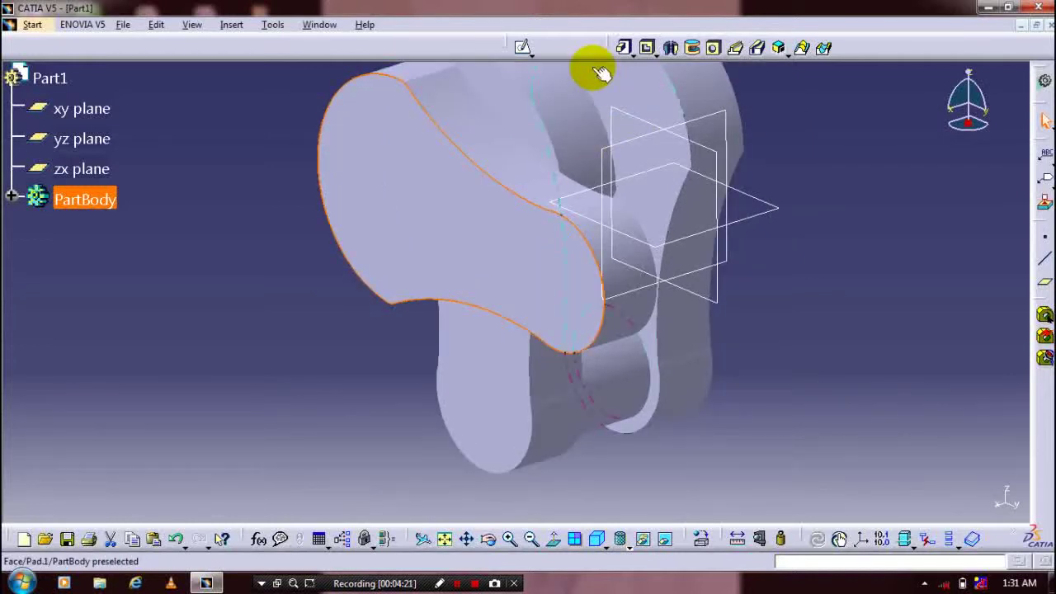
left_click(522, 47)
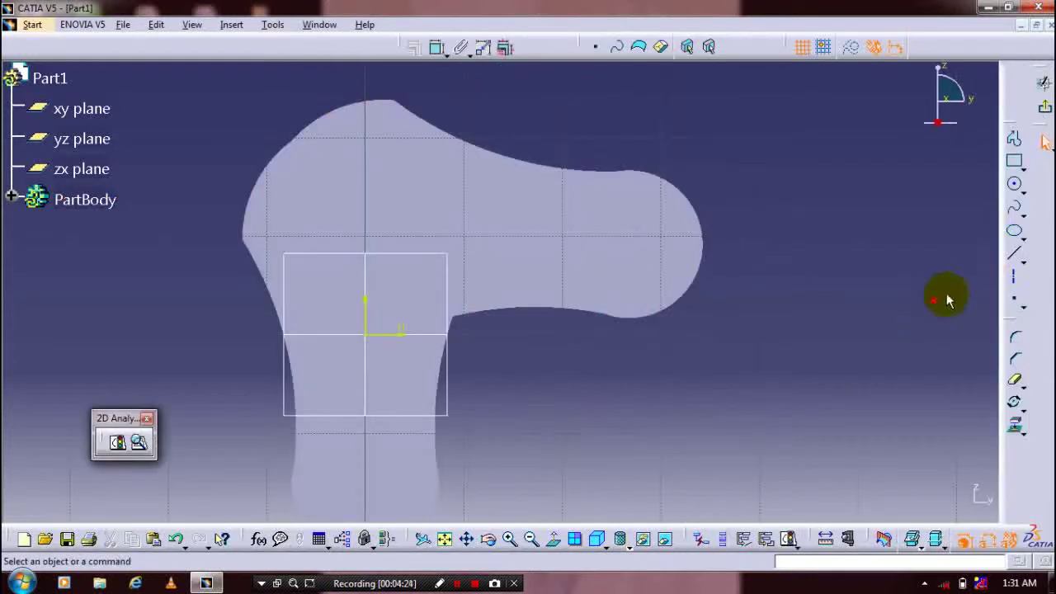
left_click(1011, 190)
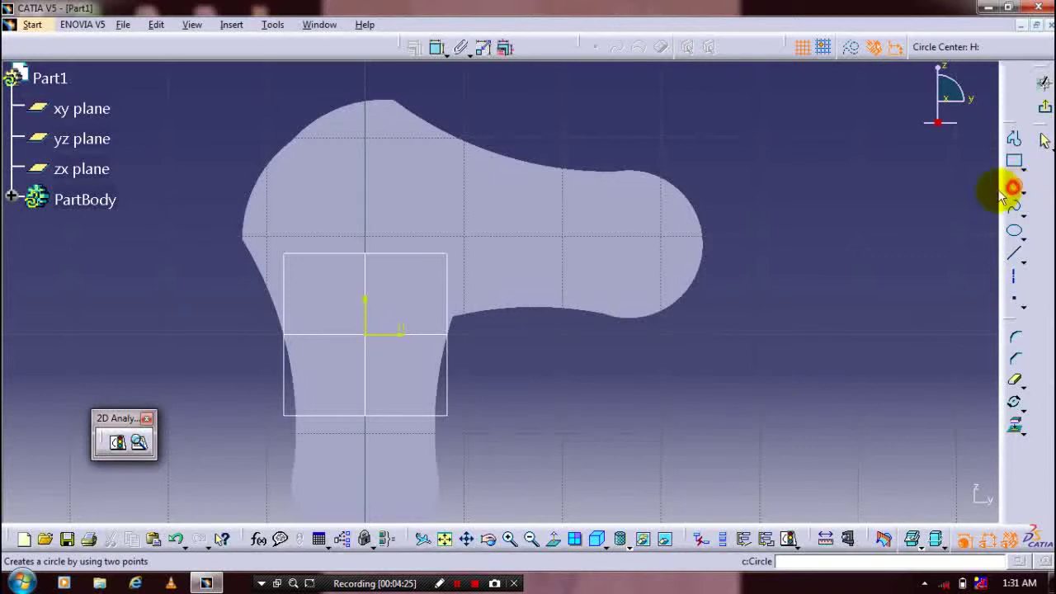
left_click(639, 245)
left_click(659, 289)
- Dimension the circle at the rotated link's narrow end and set its diameter to 12 mm
left_click(432, 48)
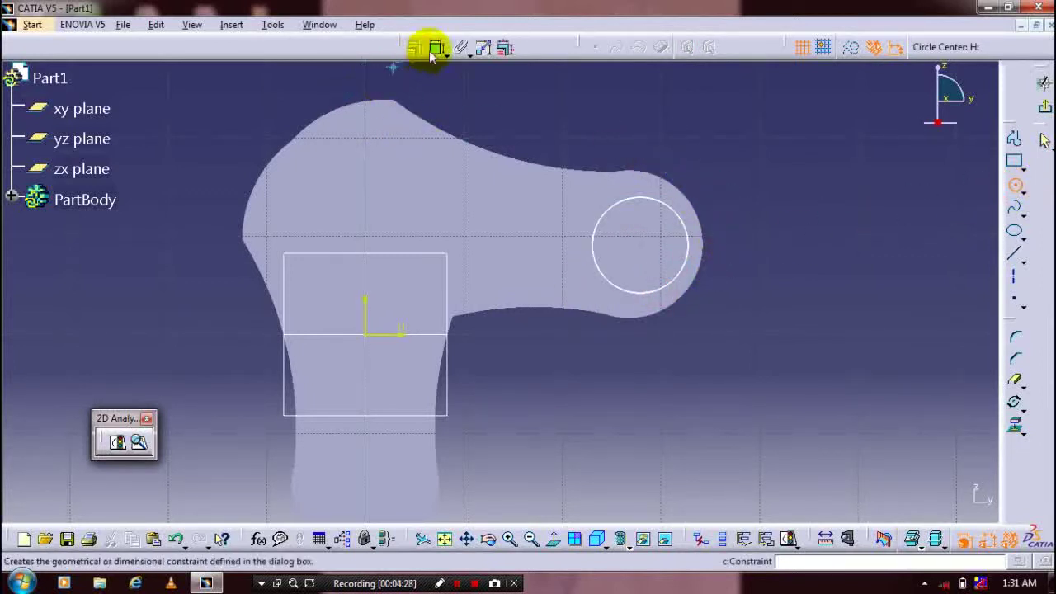
left_click(749, 169)
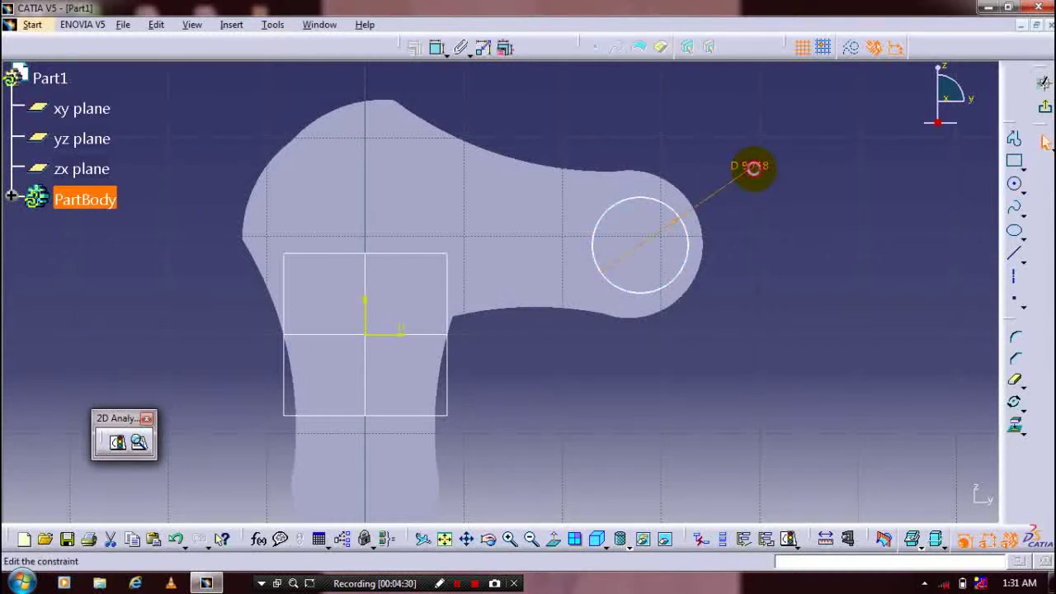
double_click(749, 166)
type("12")
key("Return")
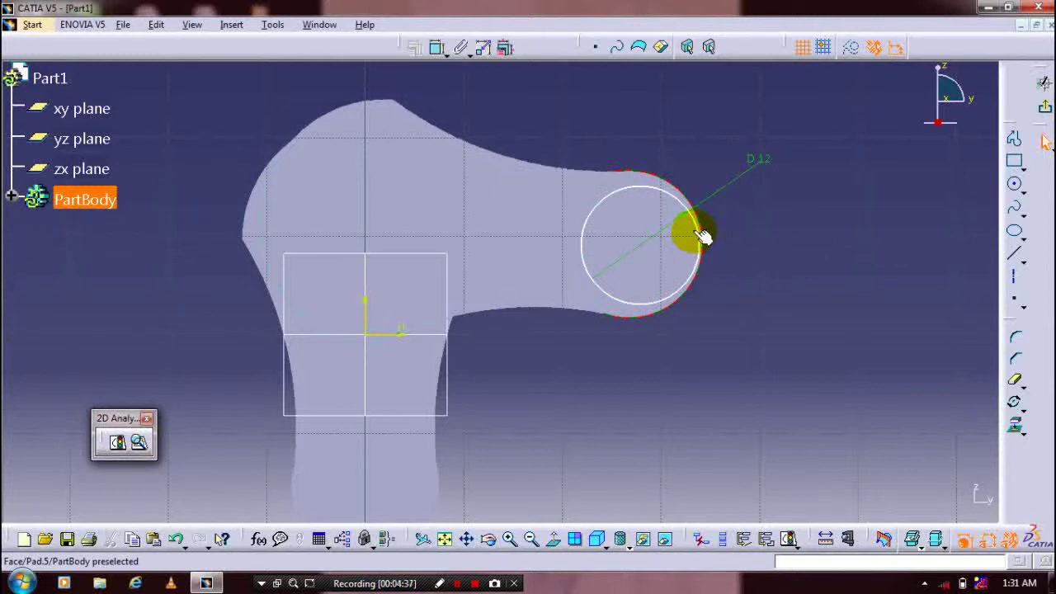
- Constrain the 12 mm circle to be concentric with the rounded edge of the rotated link's narrow end
left_click(684, 200)
left_click(672, 188, "ctrl")
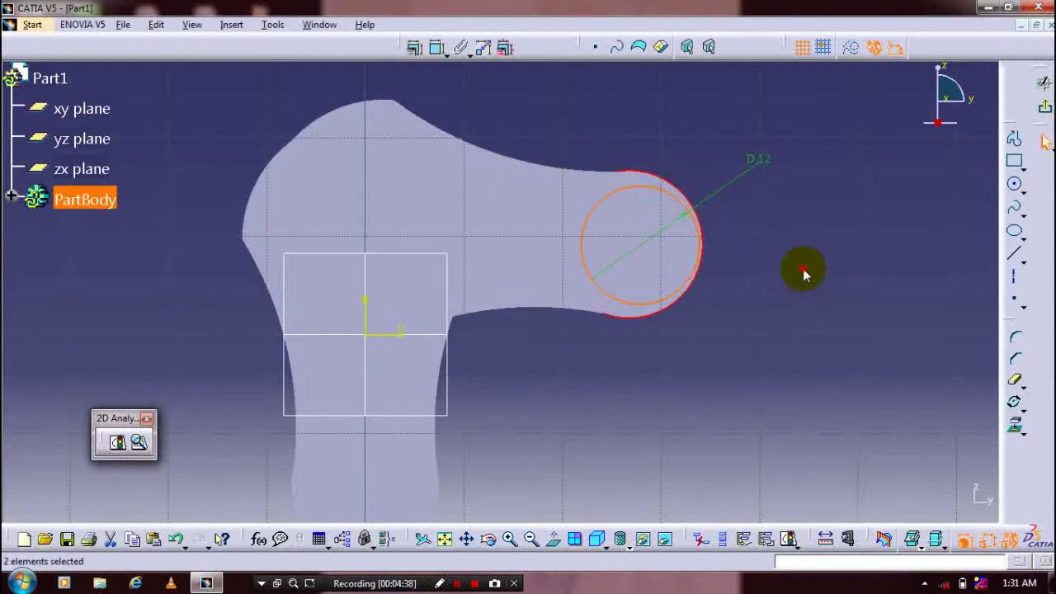
left_click(897, 312)
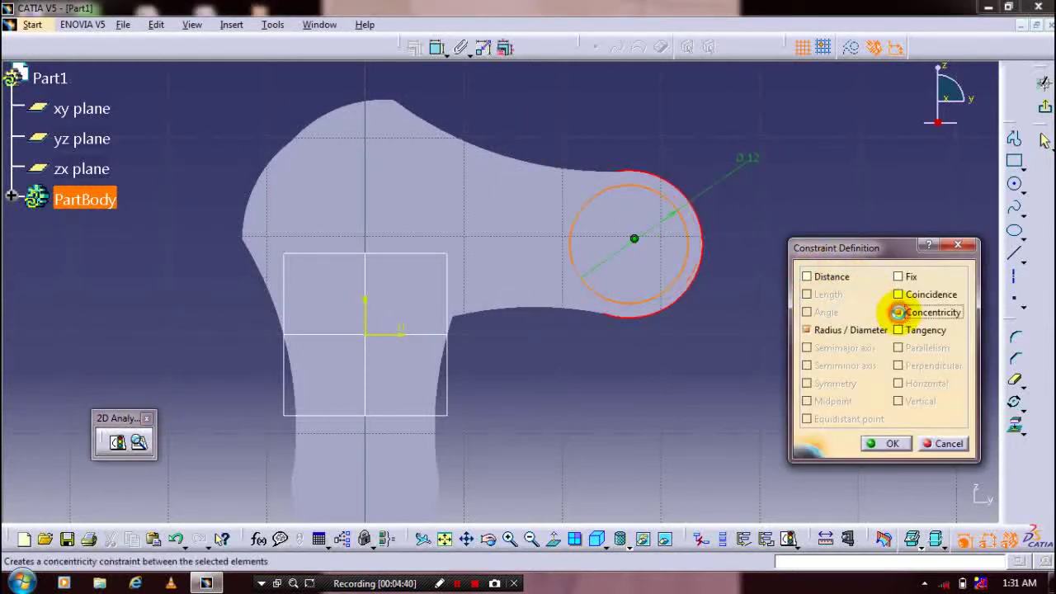
left_click(891, 442)
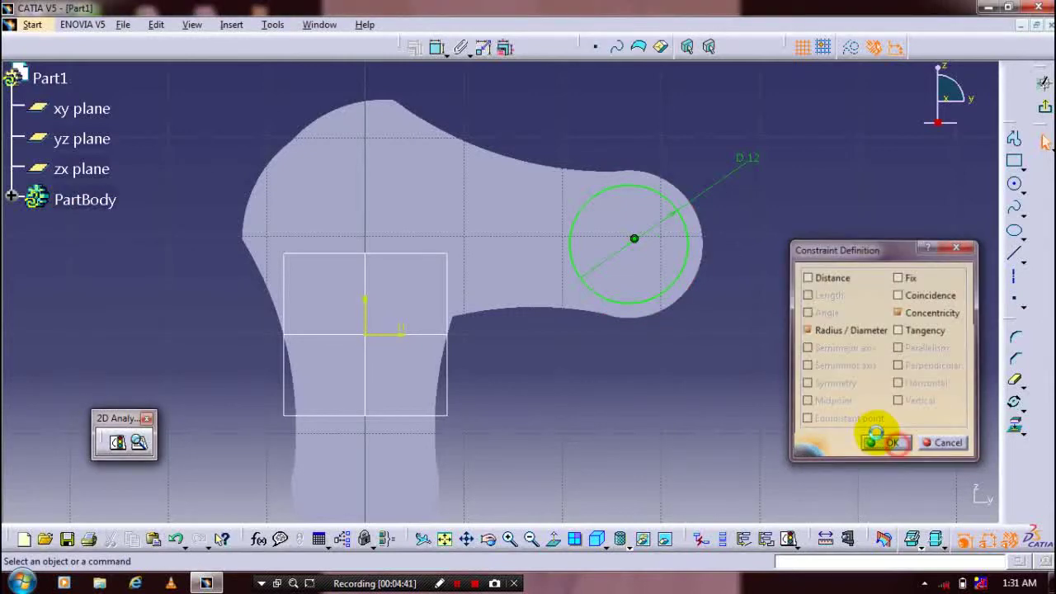
- Exit the sketch and pad the 12 mm circle outward from the rotated link to form a pin
left_click(1043, 107)
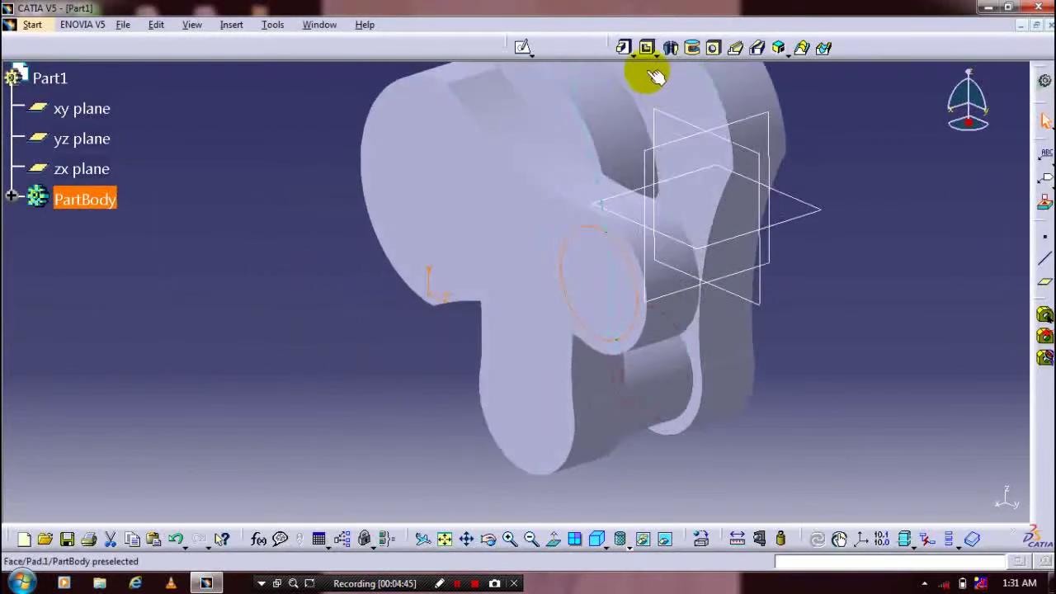
left_click(624, 51)
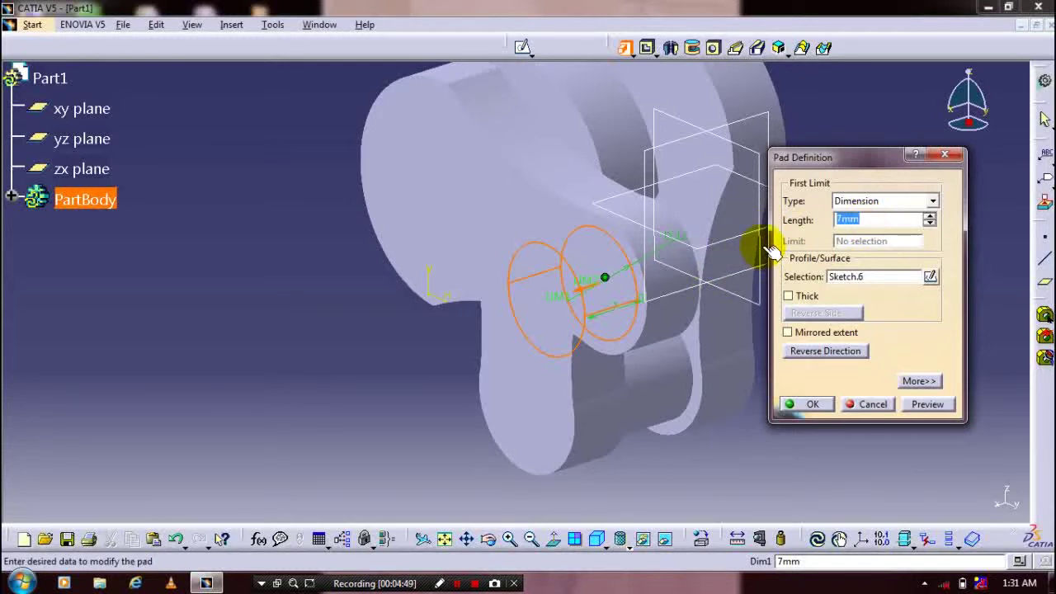
key("Return")
- Create a reference plane offset 5 mm inward from the end face of the new pin
middle_click_drag(836, 349, 503, 308)
left_click(505, 305)
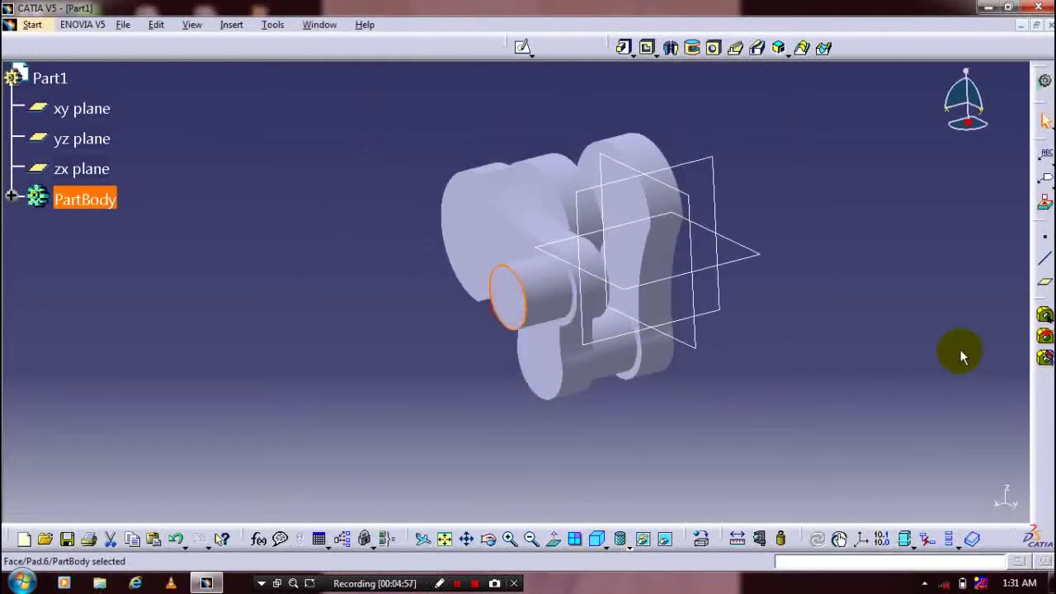
left_click(1042, 283)
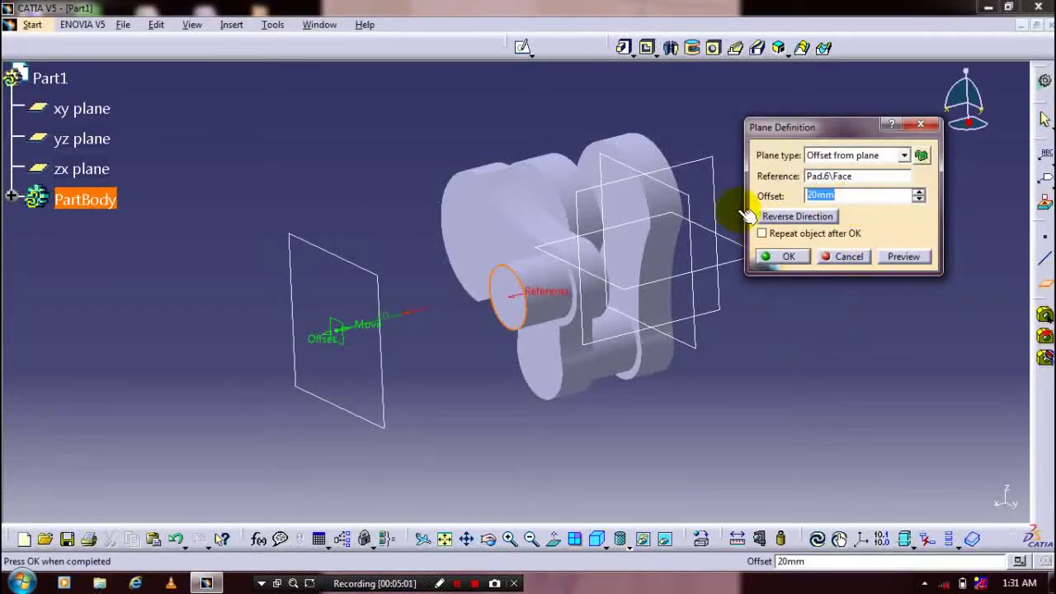
type("5")
key("Return")
middle_click_drag(671, 313, 622, 341)
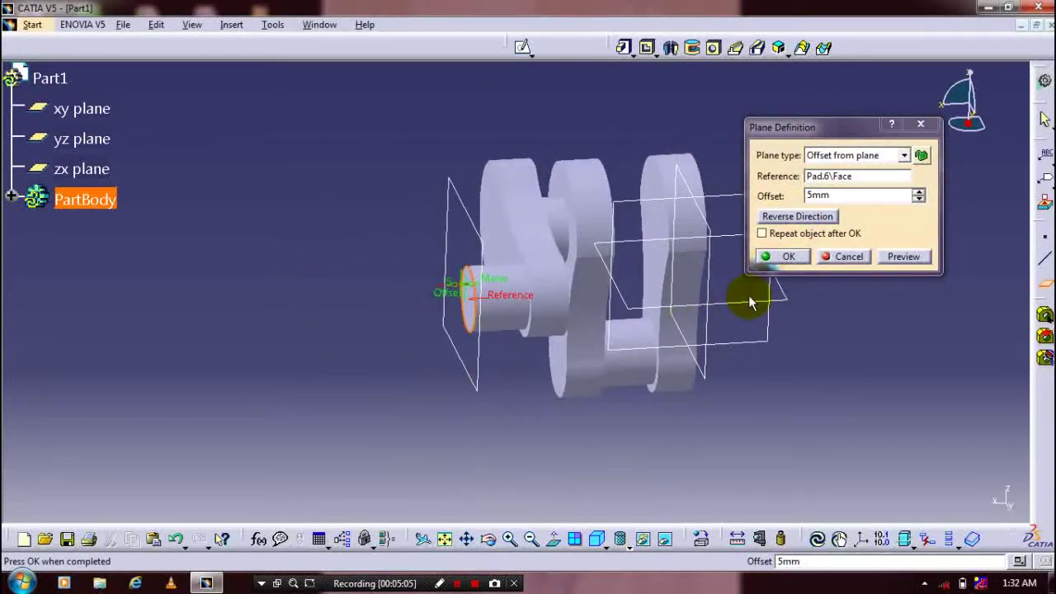
left_click(780, 256)
left_click(490, 236)
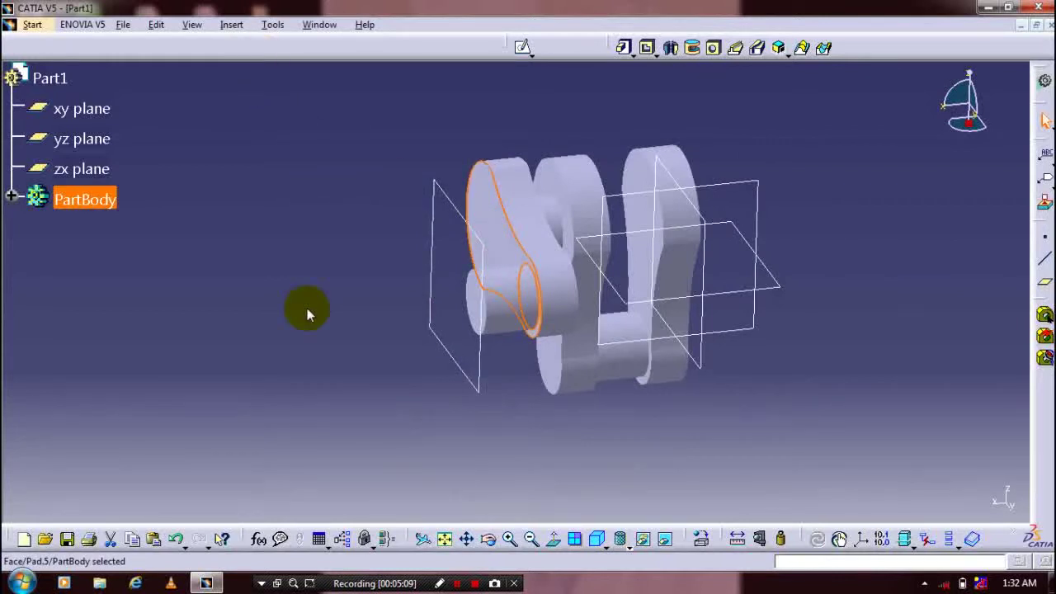
key("alt+i")
mouse_move(383, 305)
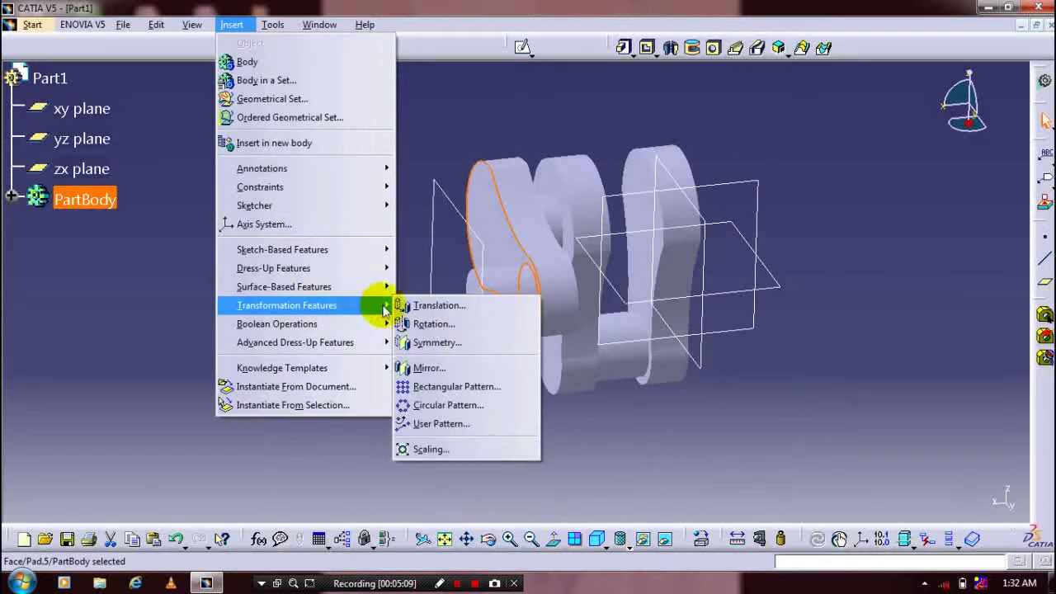
left_click(426, 368)
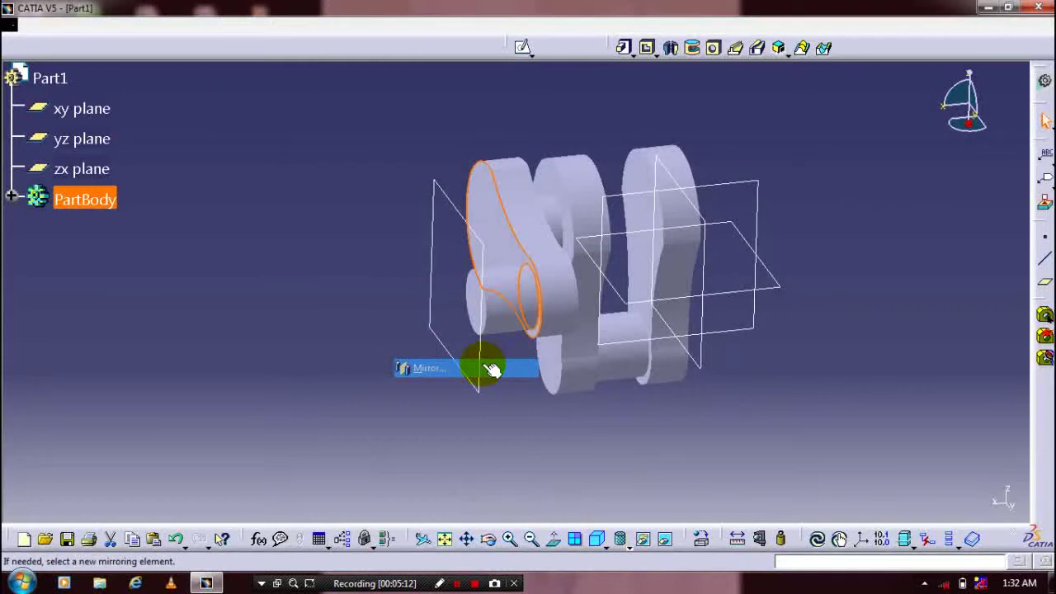
middle_click_drag(479, 388, 606, 377)
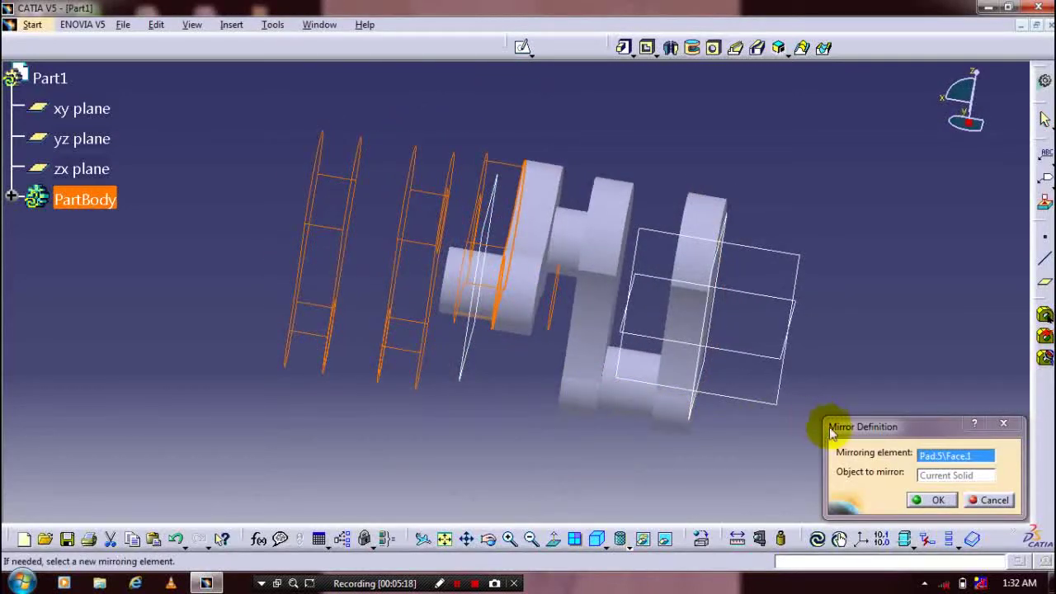
left_click(993, 502)
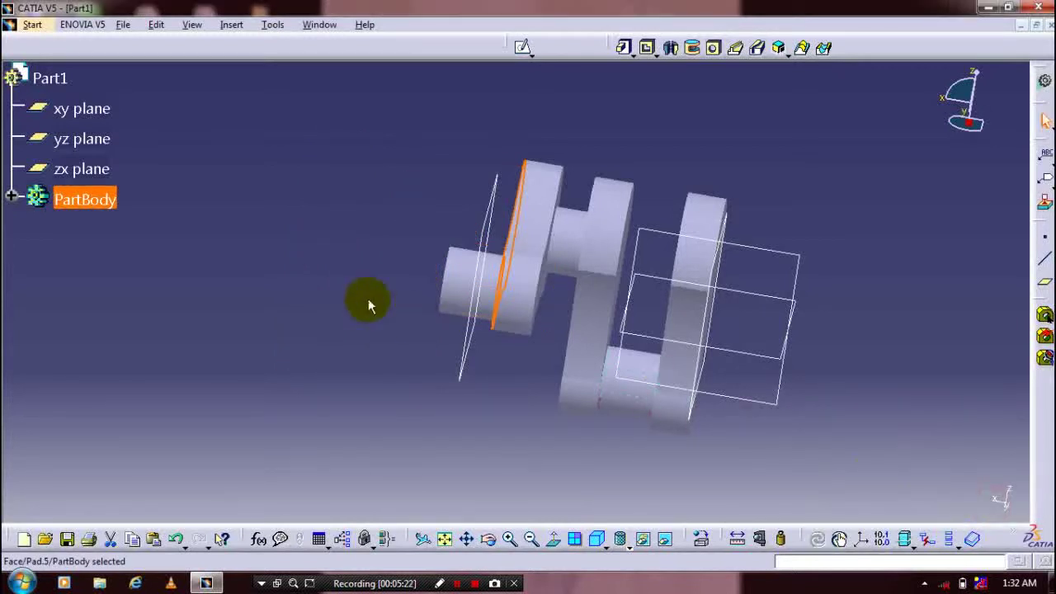
- Mirror only the rotated link's pad, Pad.5, about the offset plane Plane.1 through the pin
left_click(12, 195)
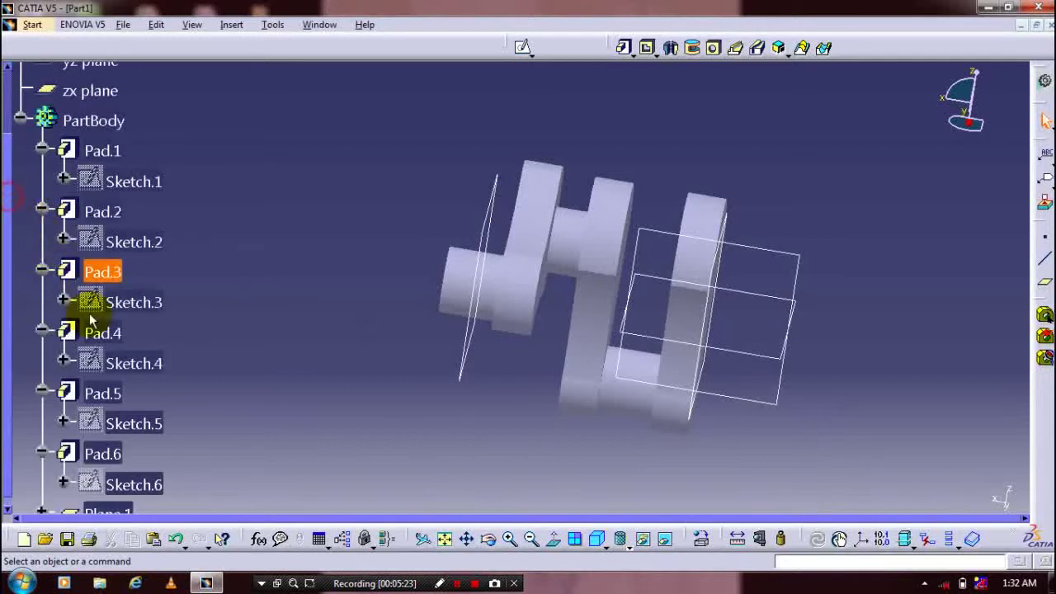
scroll(91, 320, "down", 3)
mouse_move(297, 297)
middle_mouse_down()
mouse_move(342, 288)
mouse_move(313, 291)
middle_mouse_up()
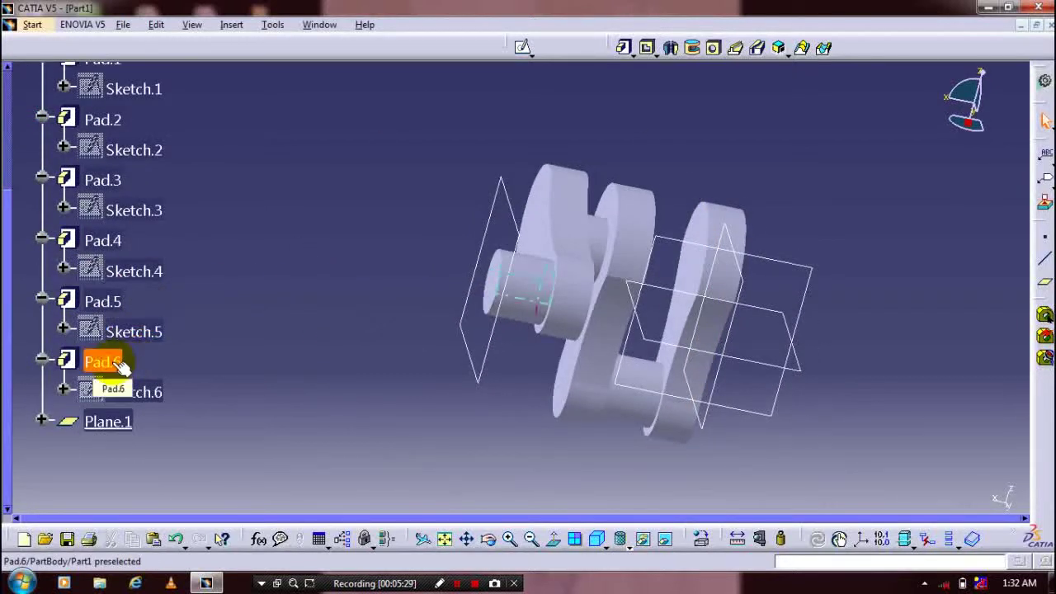
key("Up")
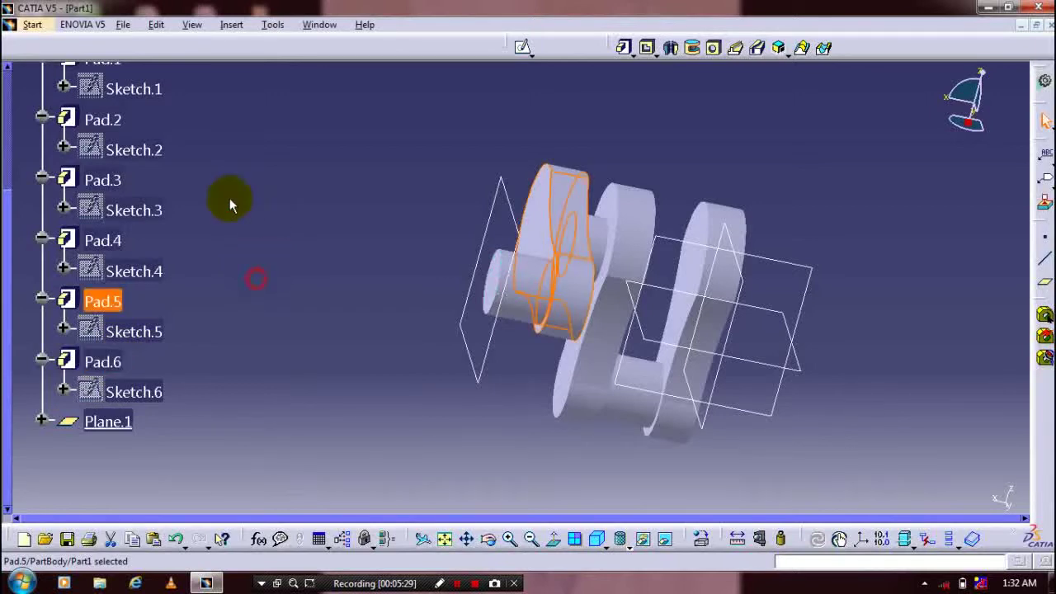
left_click(231, 25)
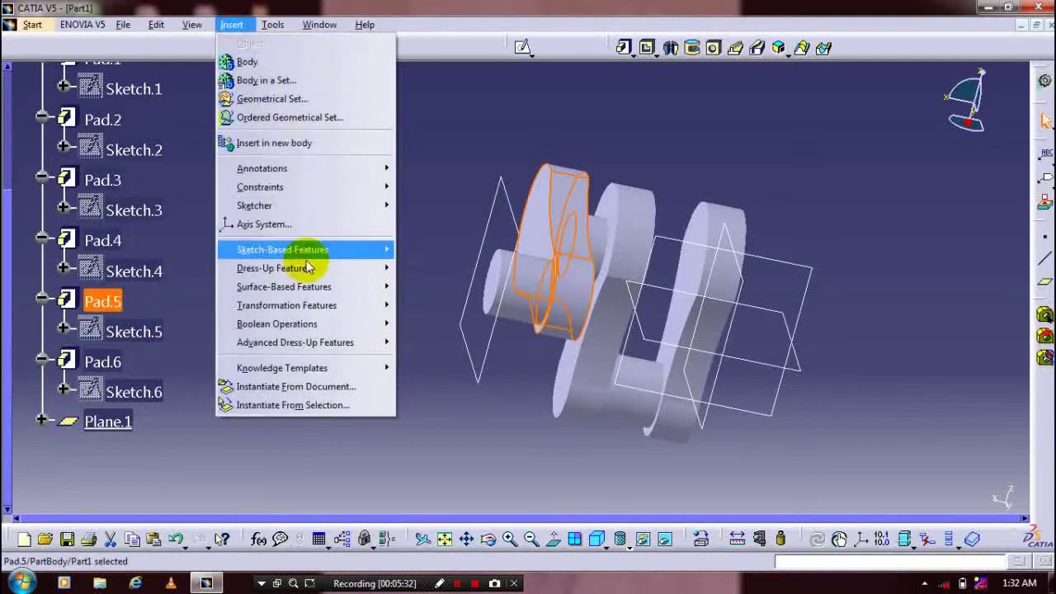
mouse_move(330, 305)
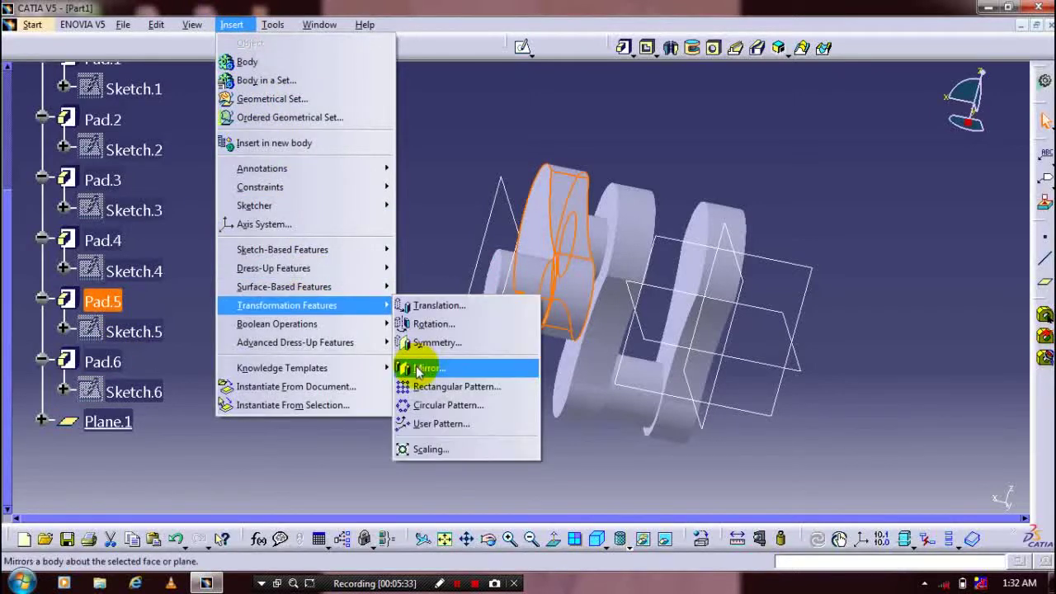
left_click(408, 371)
left_click(503, 203)
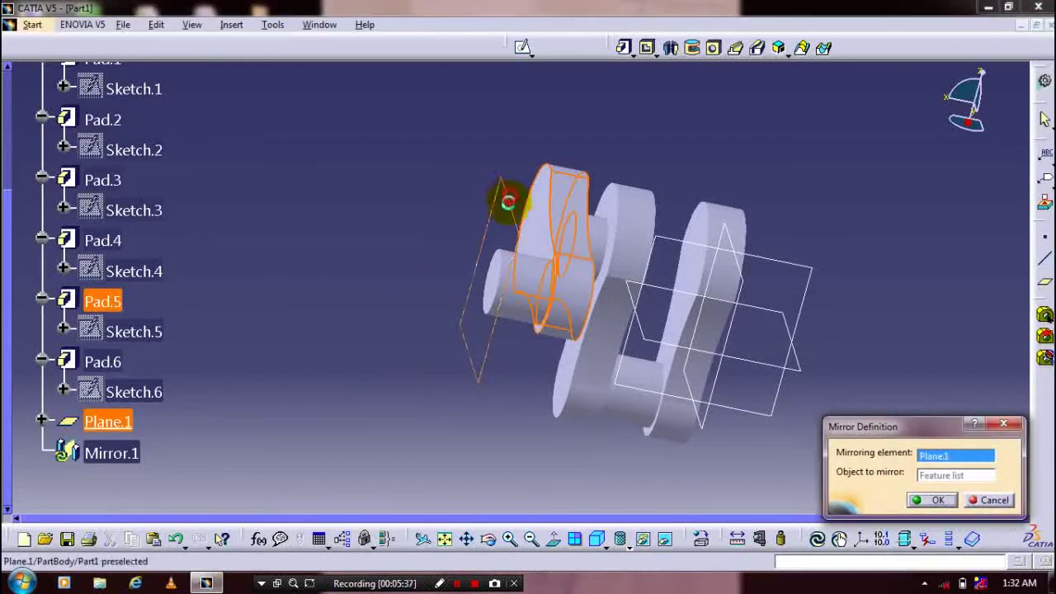
middle_click_drag(733, 397, 719, 388)
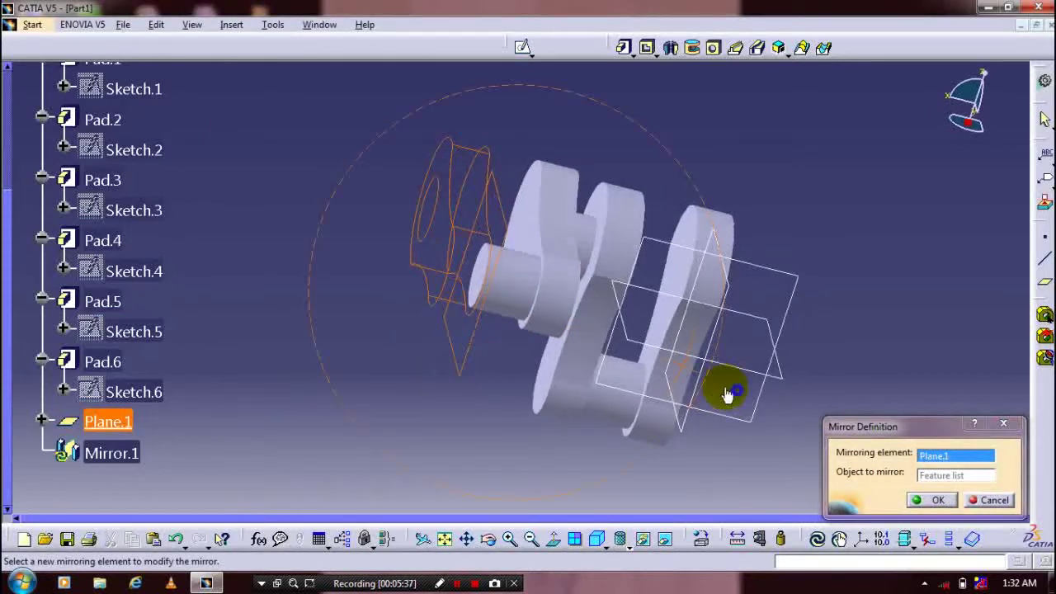
left_click(933, 500)
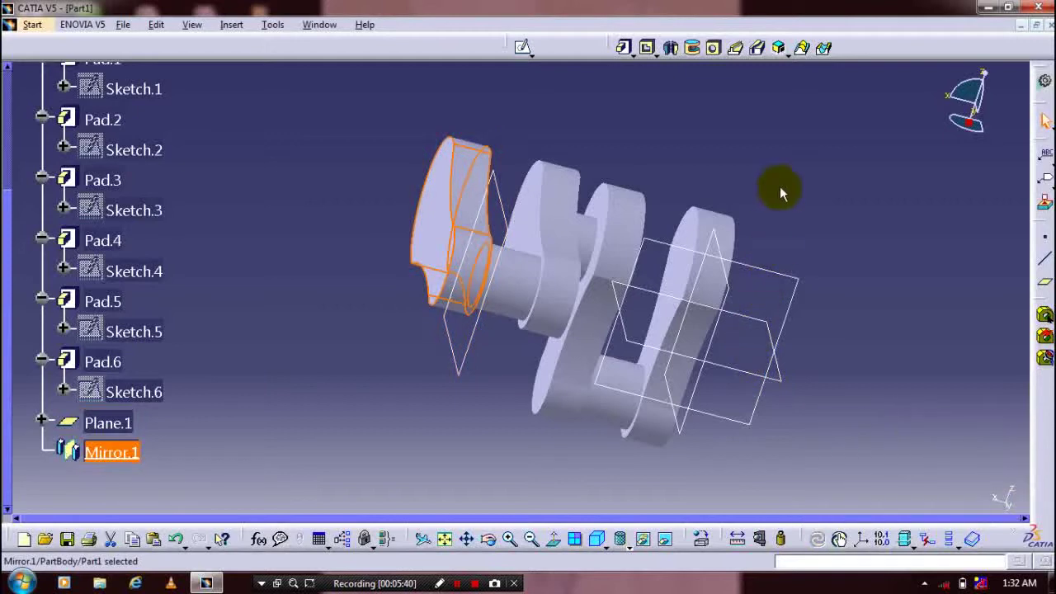
- Start a sketch on the mirrored link's outer face and draw a circle near its wide end
middle_click_drag(523, 306, 426, 217)
left_click(454, 207)
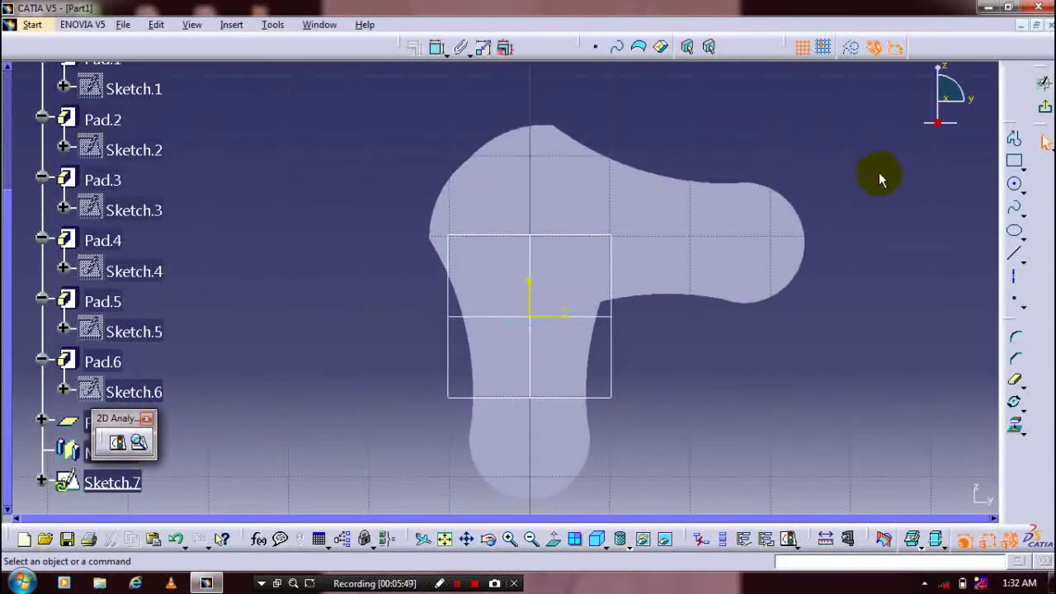
left_click(1014, 183)
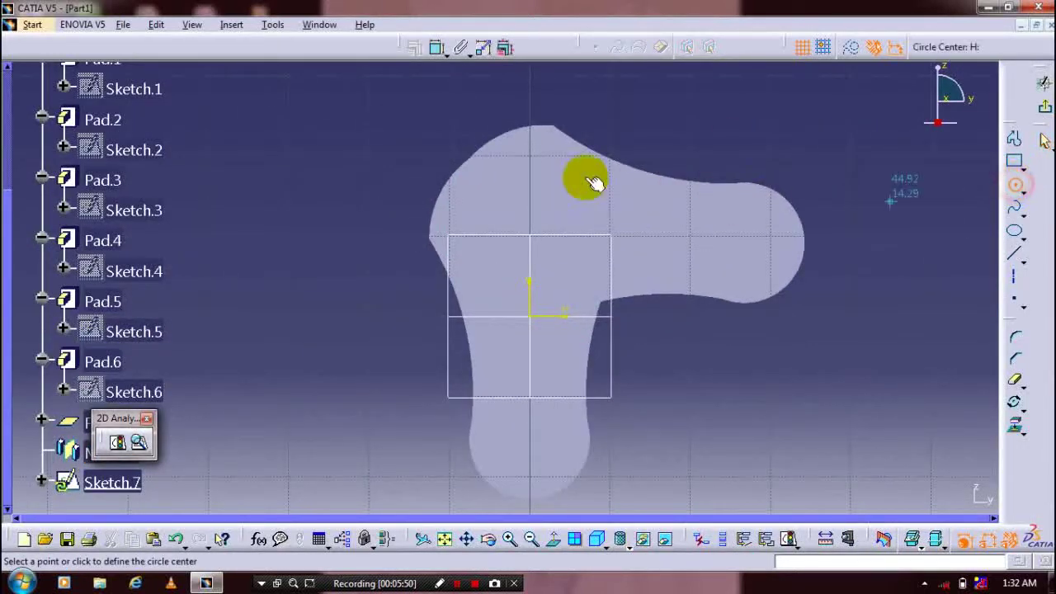
left_click(522, 216)
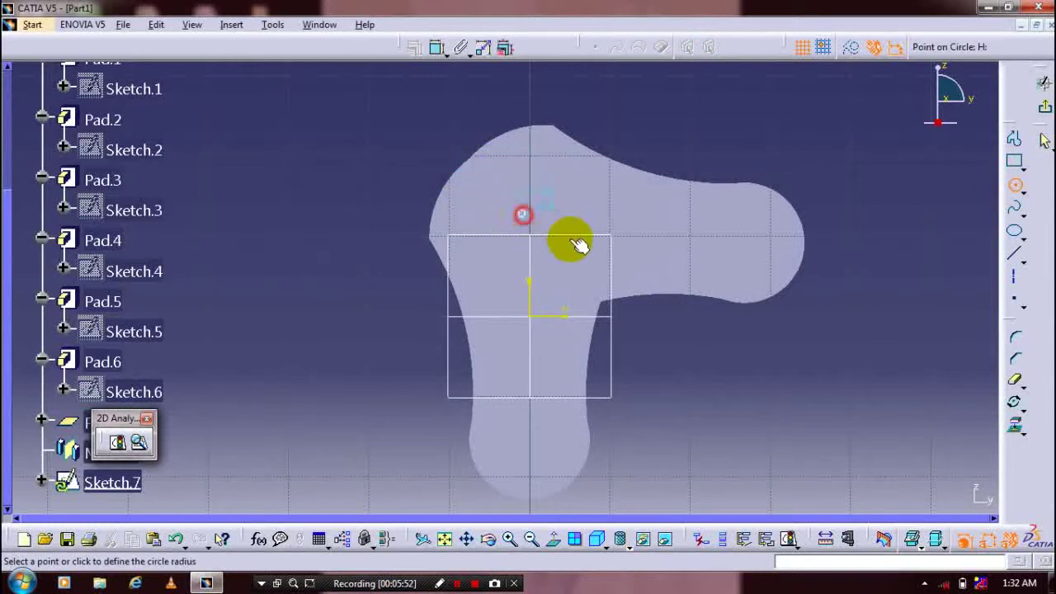
left_click(582, 246)
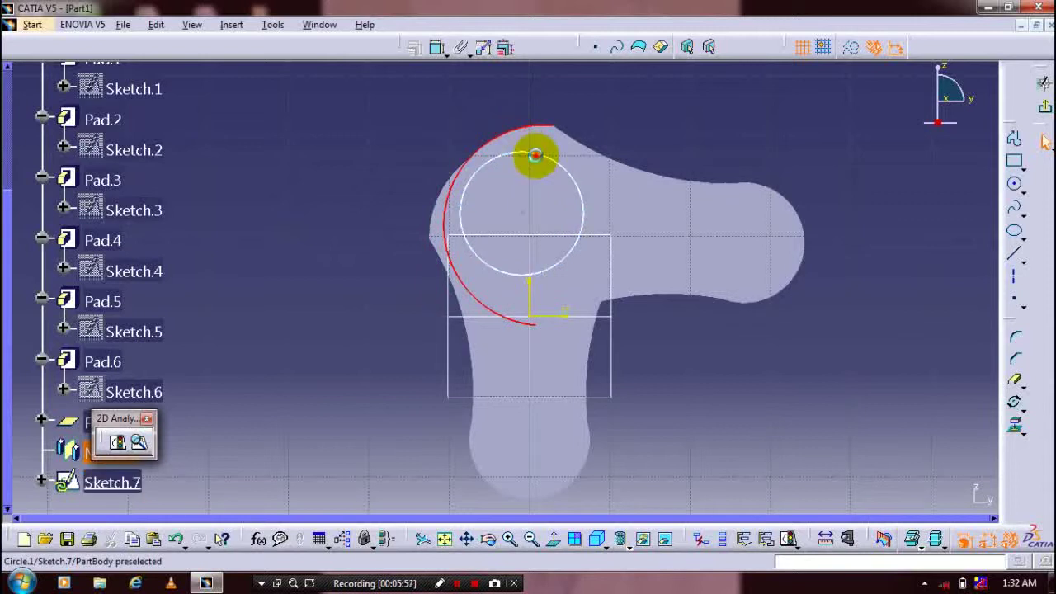
- Constrain the new circle to be concentric with the arc of the mirrored link's wide end
left_click(536, 153)
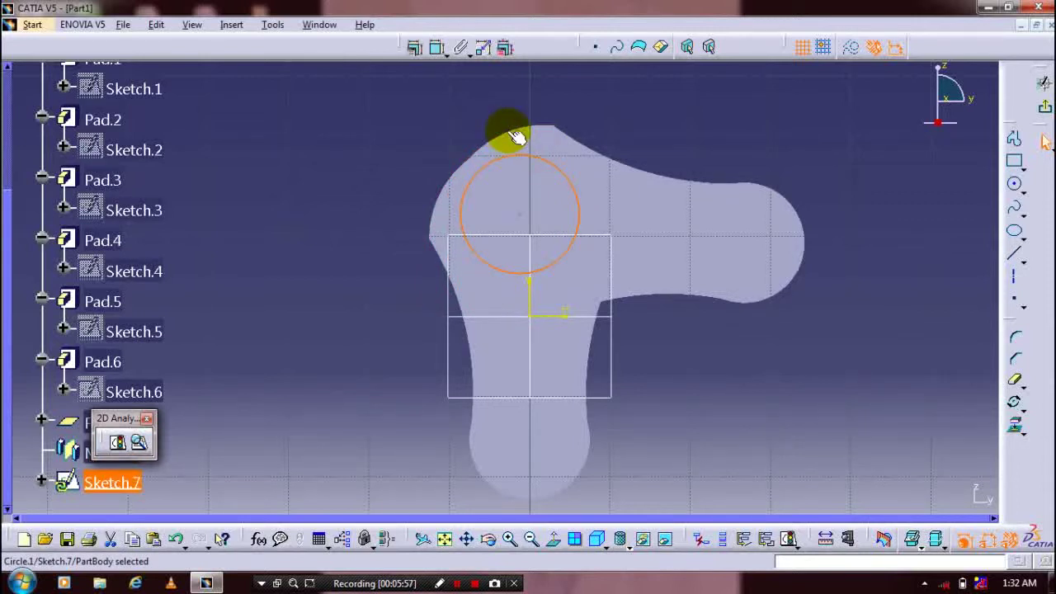
left_click(508, 136, "ctrl")
left_click(415, 51)
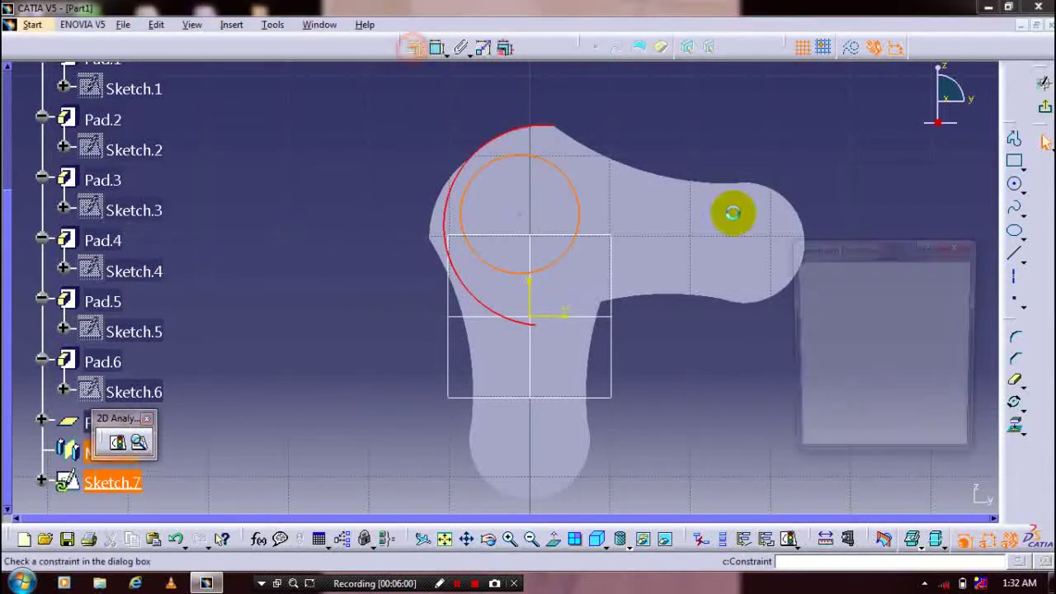
left_click(897, 311)
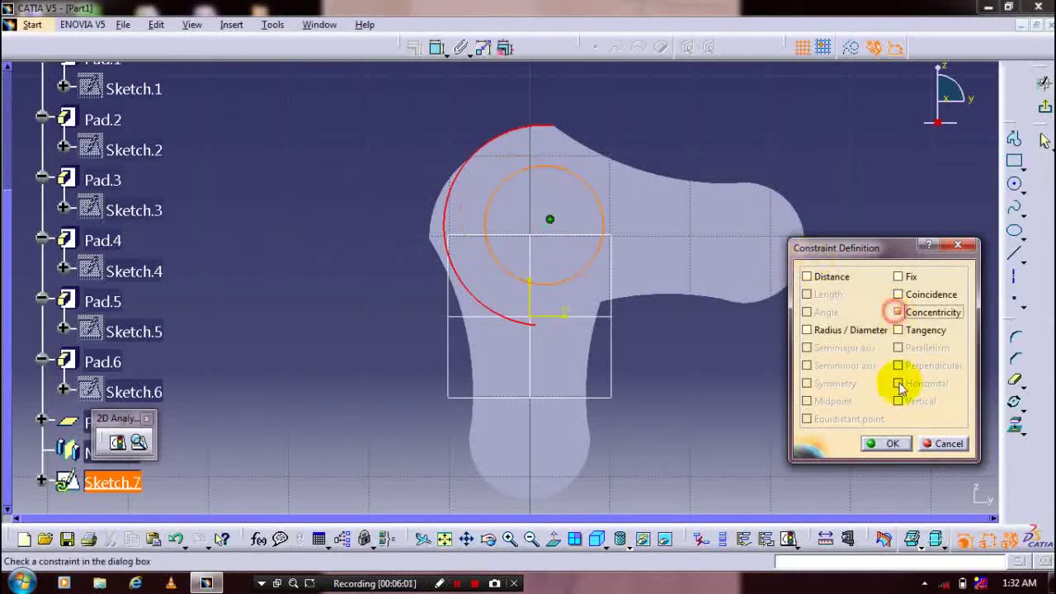